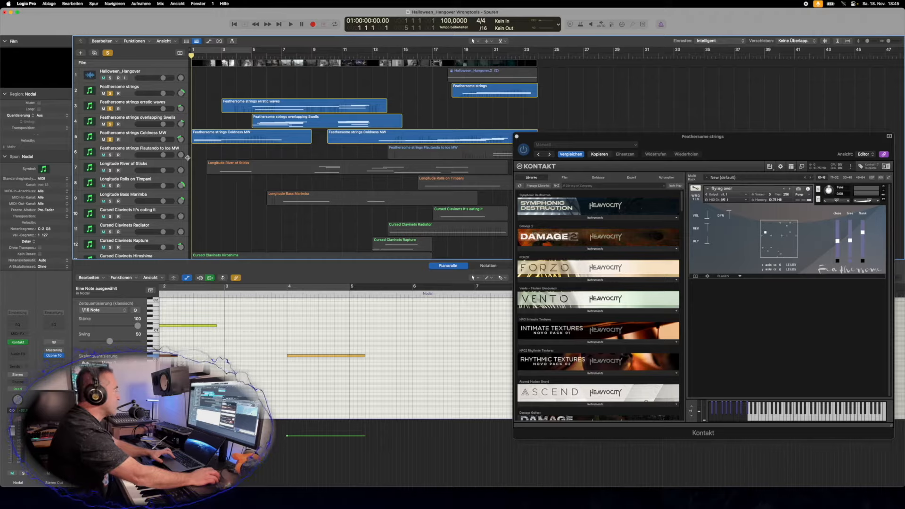
Step: Solo the Feathersome strings Flautando to Ice MW track and play back all the soloed Feathersome strings tracks
{"action": "left_click", "coordinate": [110, 155]}
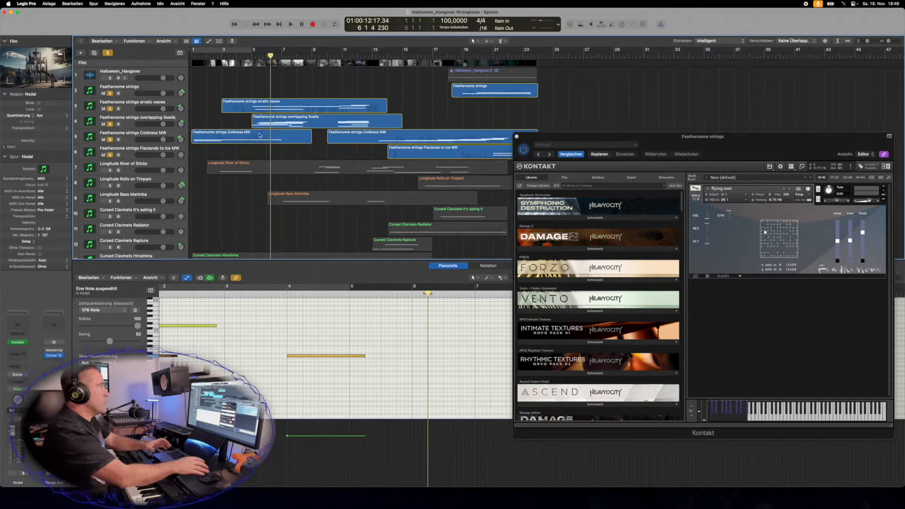
{"action": "key", "text": "space"}
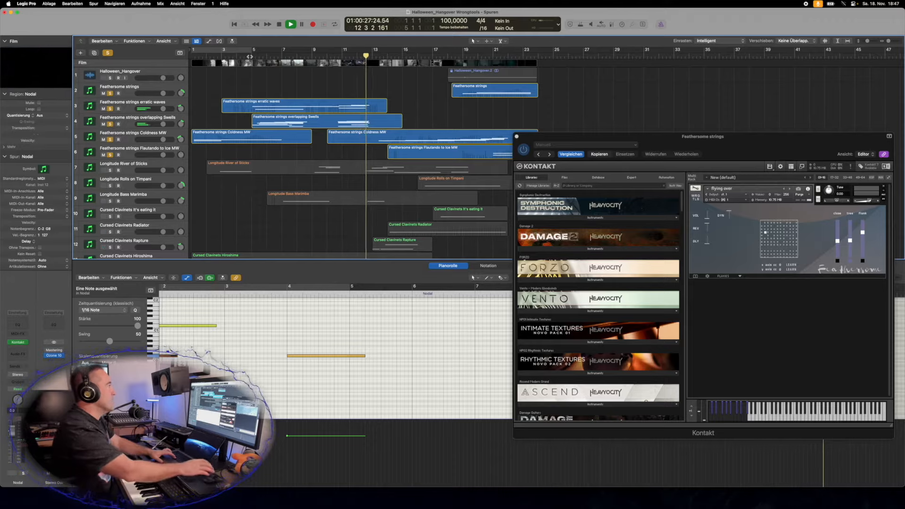
{"action": "scroll", "coordinate": [313, 142], "scroll_direction": "right", "scroll_amount": 2}
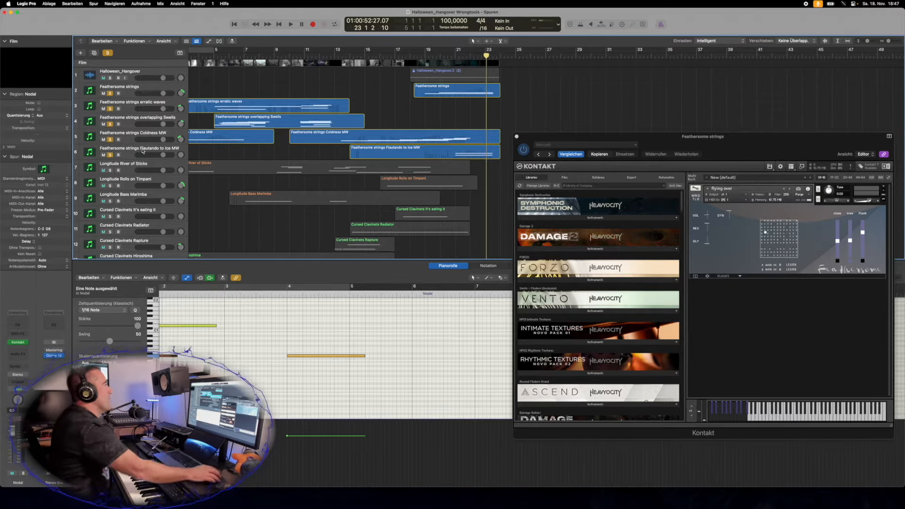
Step: Turn off solo on all the Feathersome strings tracks
{"action": "key", "text": "Up"}
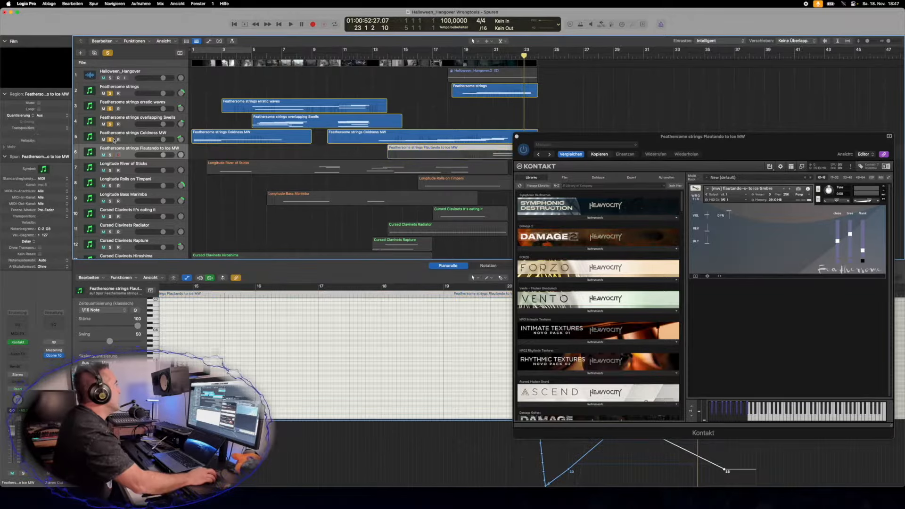
{"action": "left_click", "coordinate": [110, 140]}
{"action": "left_click", "coordinate": [110, 124]}
{"action": "left_click", "coordinate": [110, 108]}
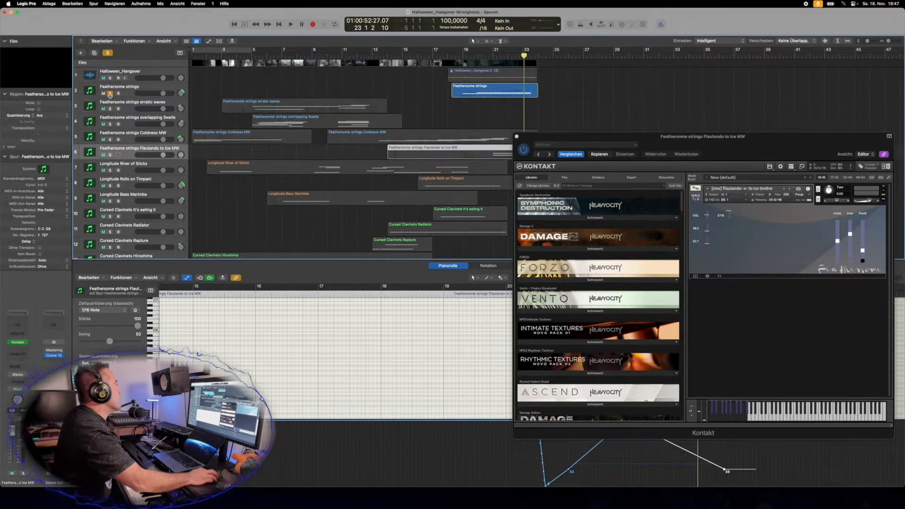
{"action": "left_click", "coordinate": [110, 93]}
Step: Solo the Longitude River of Sticks, Longitude Rolls on Timpani and Longitude Bass Marimba tracks
{"action": "scroll", "coordinate": [122, 174], "scroll_direction": "down", "scroll_amount": 2}
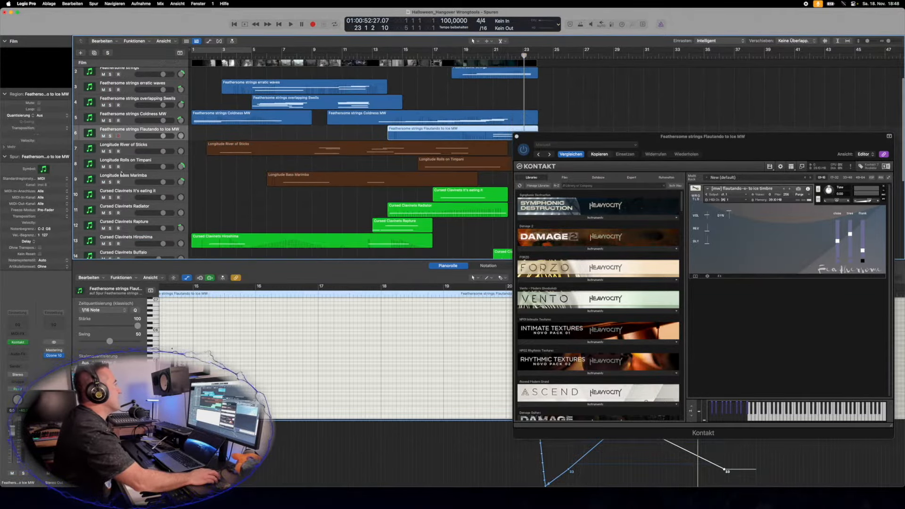
{"action": "left_click", "coordinate": [110, 151]}
{"action": "left_click", "coordinate": [110, 167]}
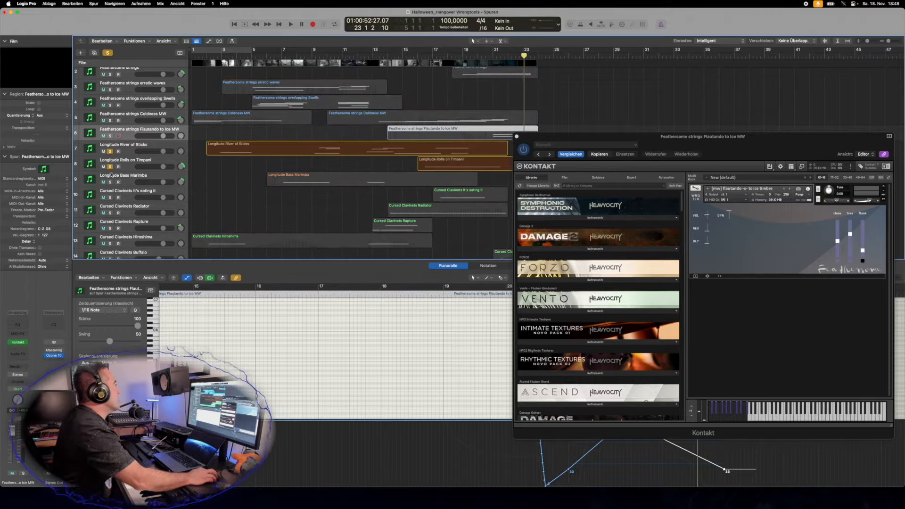
{"action": "left_click", "coordinate": [110, 182]}
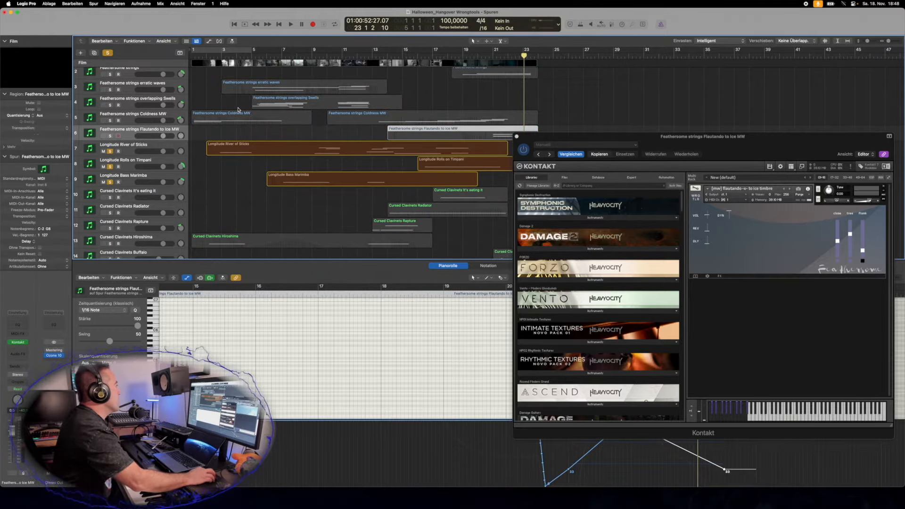
Step: Play back the soloed Longitude tracks from about bar 2 to about bar 21
{"action": "left_click", "coordinate": [210, 58]}
{"action": "key", "text": "space"}
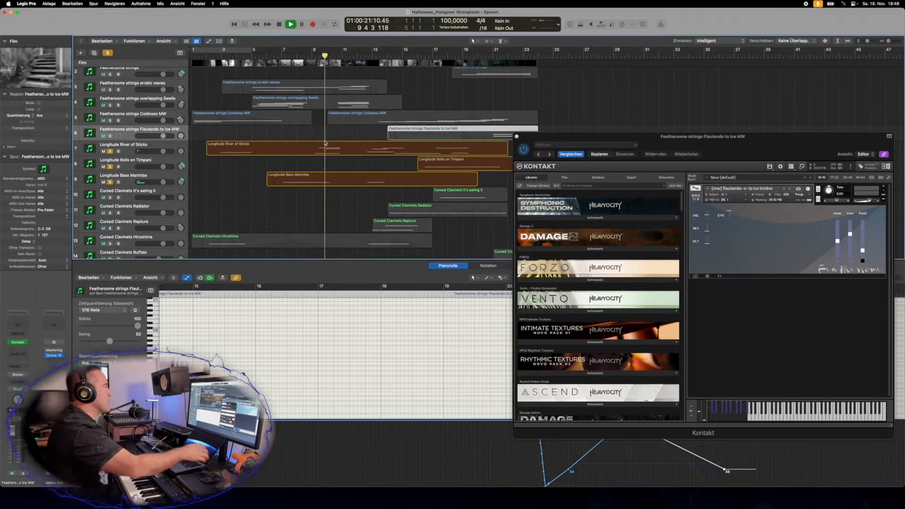
{"action": "scroll", "coordinate": [340, 148], "scroll_direction": "right", "scroll_amount": 3}
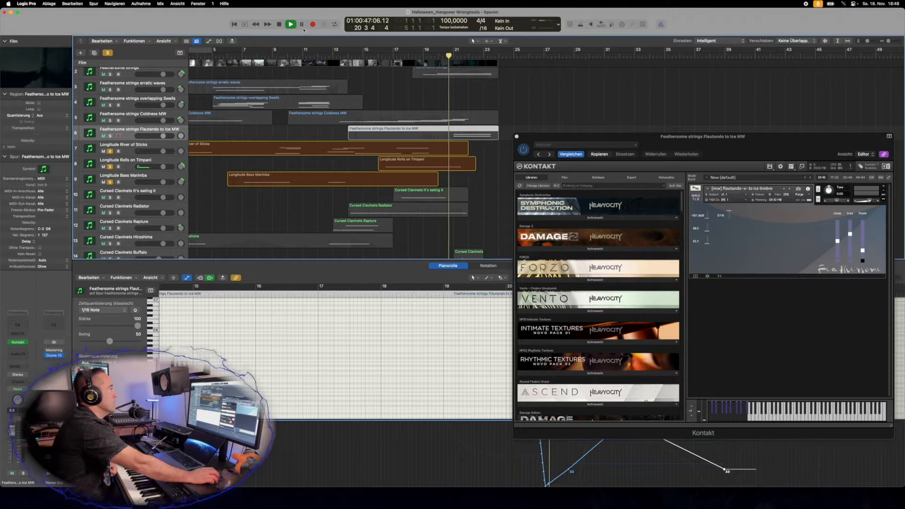
{"action": "key", "text": "space"}
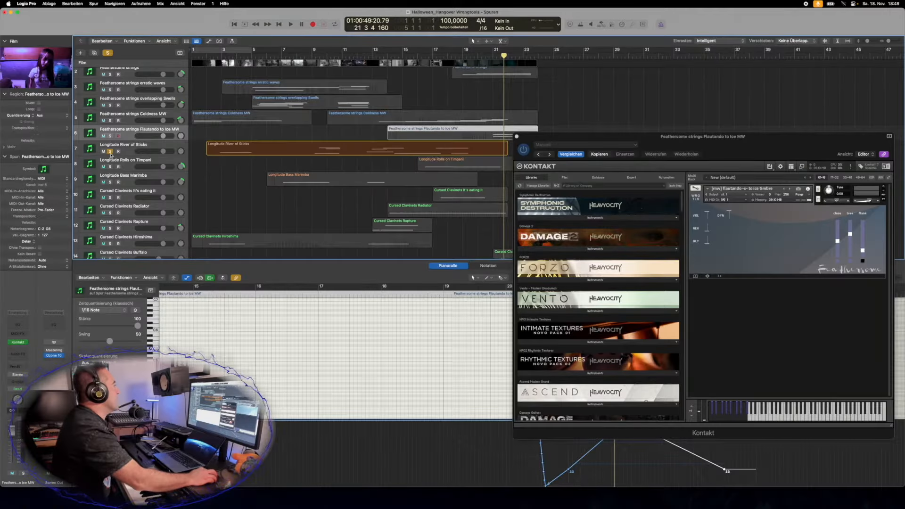
Step: Replace the Longitude solos with solos on the Cursed Clavinets It's eating it, Radiator, Rapture and Hiroshima tracks
{"action": "left_click", "coordinate": [110, 151]}
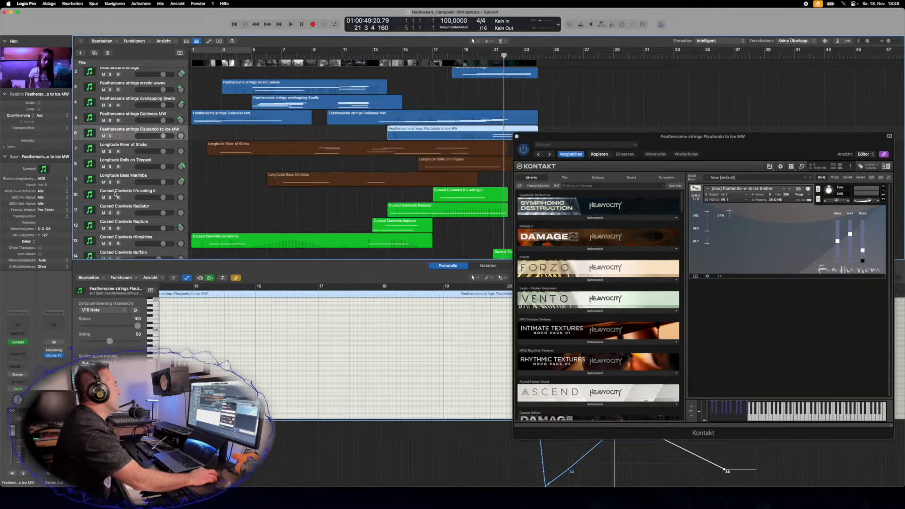
{"action": "left_click", "coordinate": [110, 197]}
{"action": "left_click", "coordinate": [110, 213]}
{"action": "left_click", "coordinate": [110, 228]}
{"action": "scroll", "coordinate": [111, 226], "scroll_direction": "down", "scroll_amount": 2}
{"action": "left_click", "coordinate": [110, 221]}
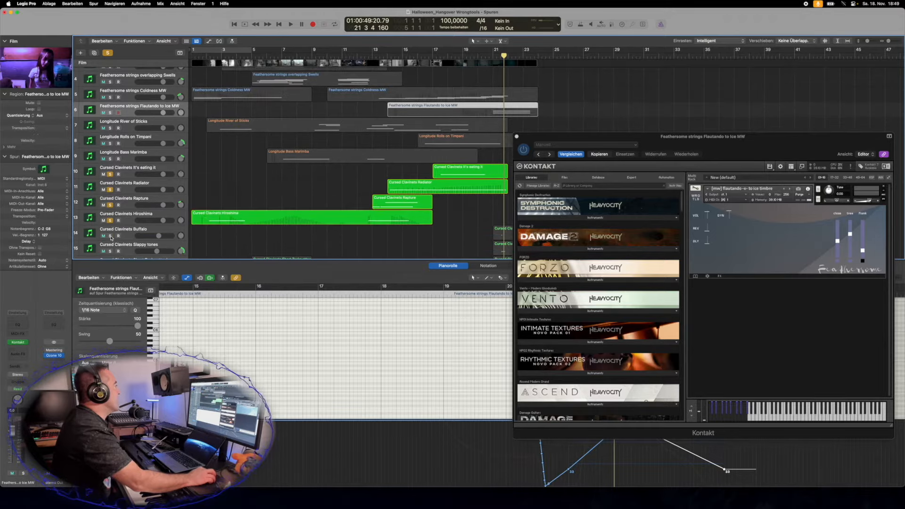
Step: Add the Cursed Clavinets Buffalo, Slappy tones, Short Tacks attacks and Dark Creation tracks to the solos and play the group from the beginning
{"action": "scroll", "coordinate": [124, 226], "scroll_direction": "down", "scroll_amount": 3}
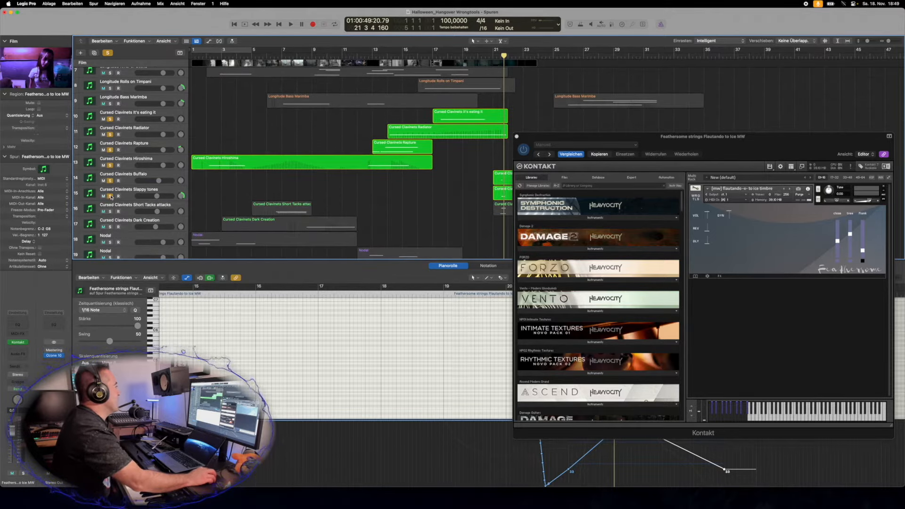
{"action": "left_click", "coordinate": [110, 211]}
{"action": "left_click", "coordinate": [110, 227]}
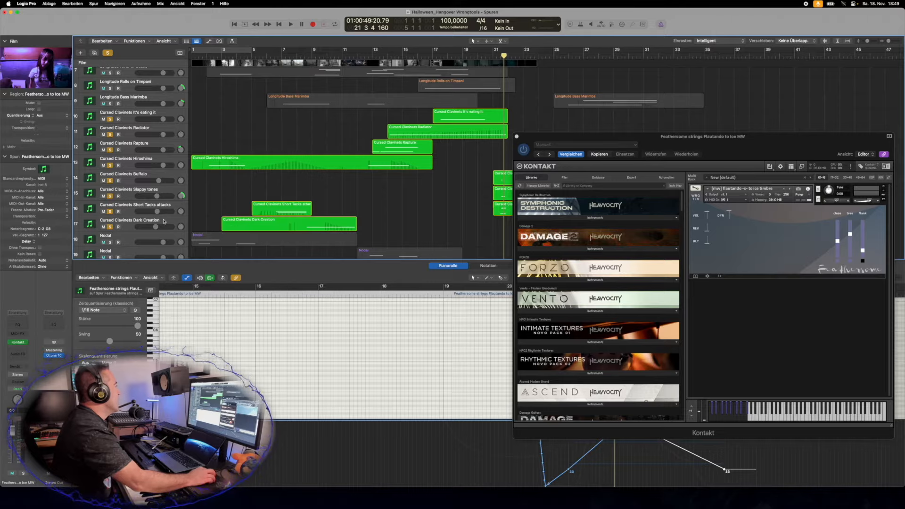
{"action": "key", "text": "Return"}
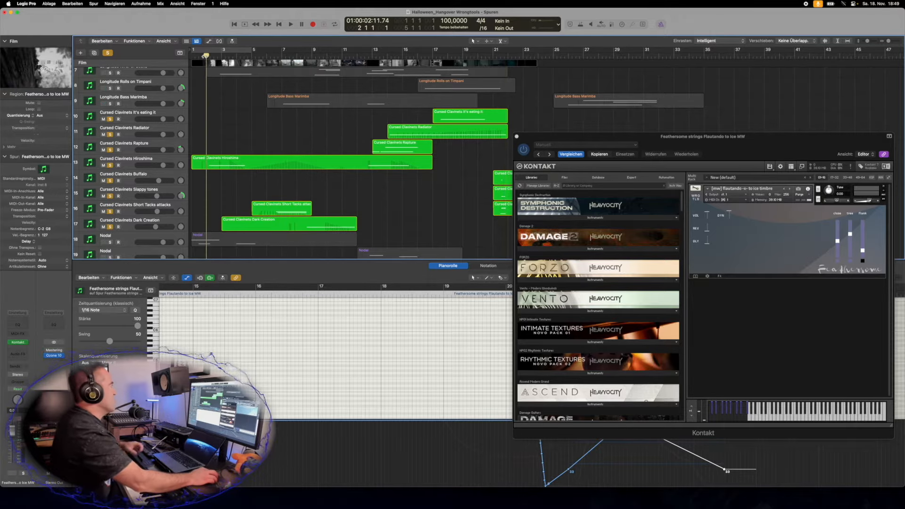
{"action": "key", "text": "space"}
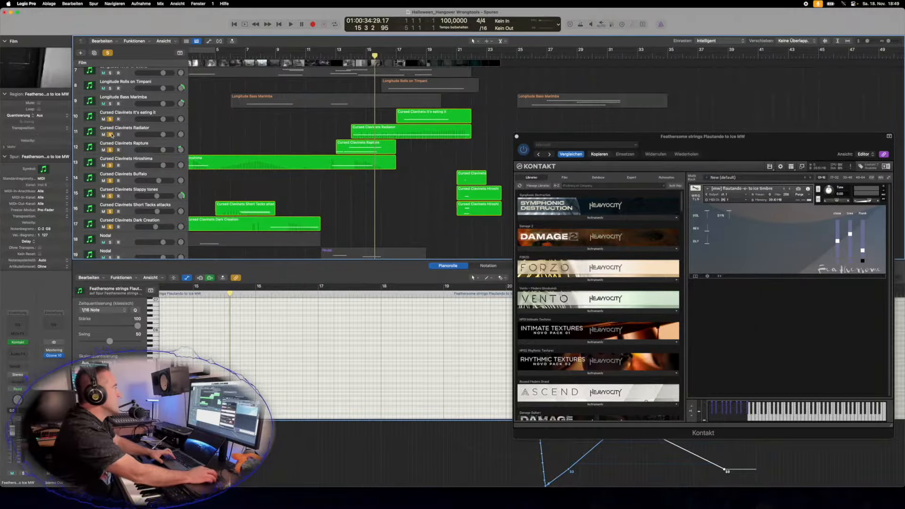
Step: Turn off solo on every Cursed Clavinets track except Radiator
{"action": "scroll", "coordinate": [112, 135], "scroll_direction": "down", "scroll_amount": 1}
{"action": "left_click", "coordinate": [111, 115]}
{"action": "left_click", "coordinate": [110, 146]}
{"action": "left_click", "coordinate": [110, 162]}
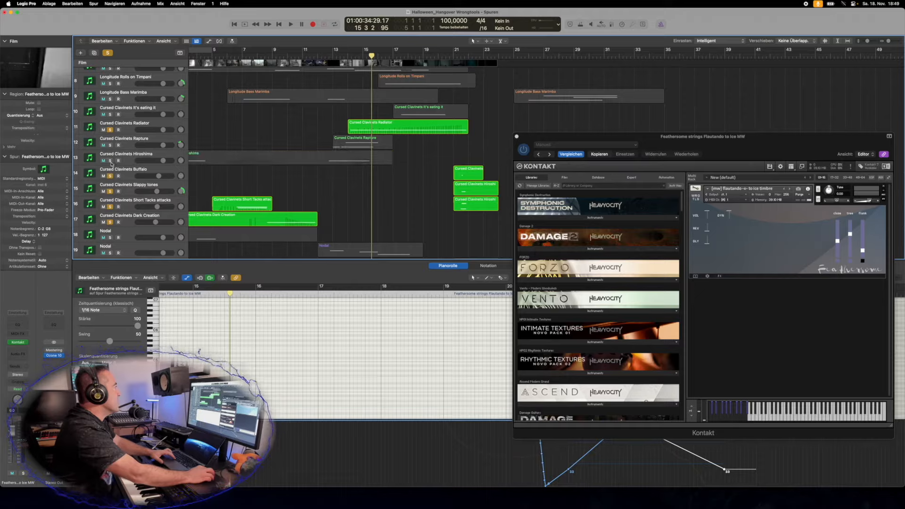
{"action": "left_click", "coordinate": [109, 192]}
{"action": "left_click", "coordinate": [111, 207]}
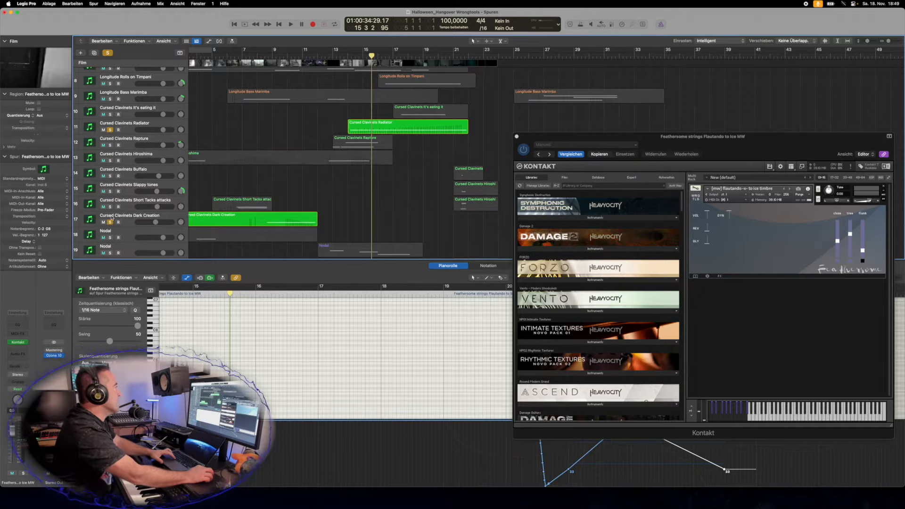
{"action": "left_click", "coordinate": [110, 223]}
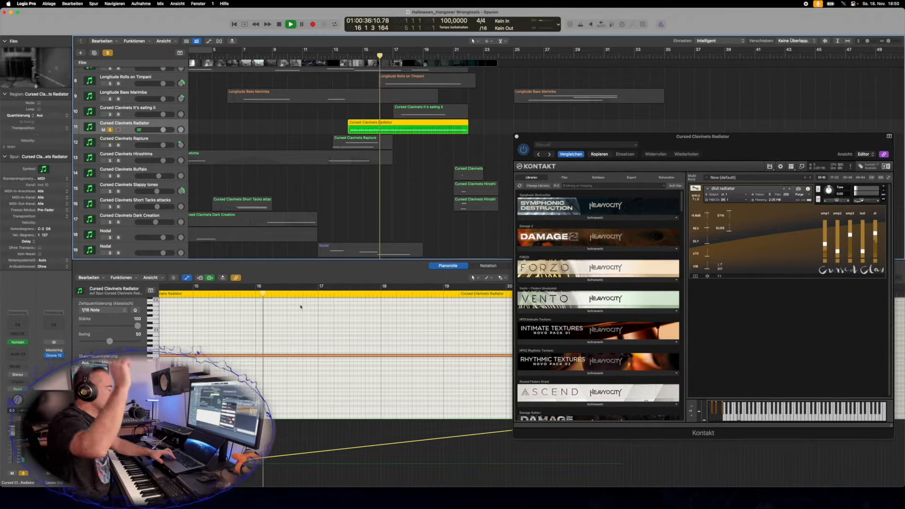
Step: Play back the soloed Cursed Clavinets Radiator region to about bar 20 while following its controller curve in the piano roll
{"action": "scroll", "coordinate": [385, 447], "scroll_direction": "right", "scroll_amount": 5}
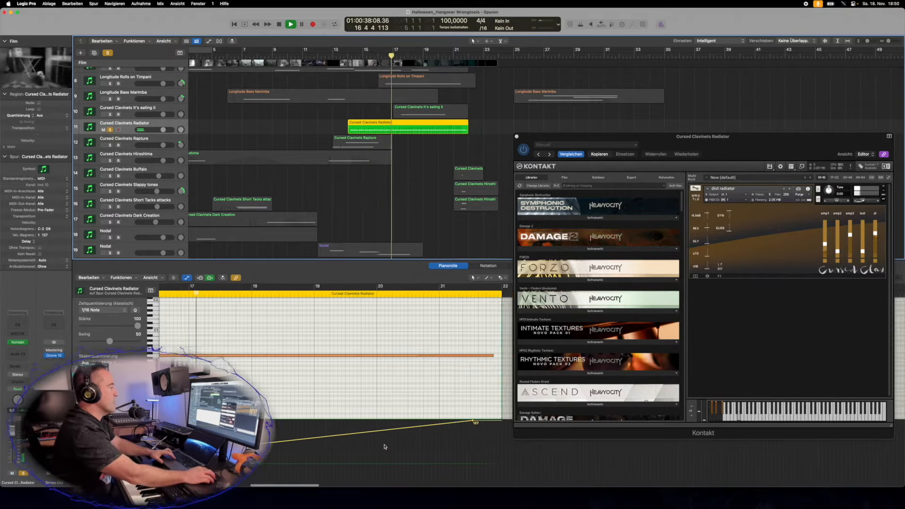
{"action": "scroll", "coordinate": [385, 447], "scroll_direction": "right", "scroll_amount": 2}
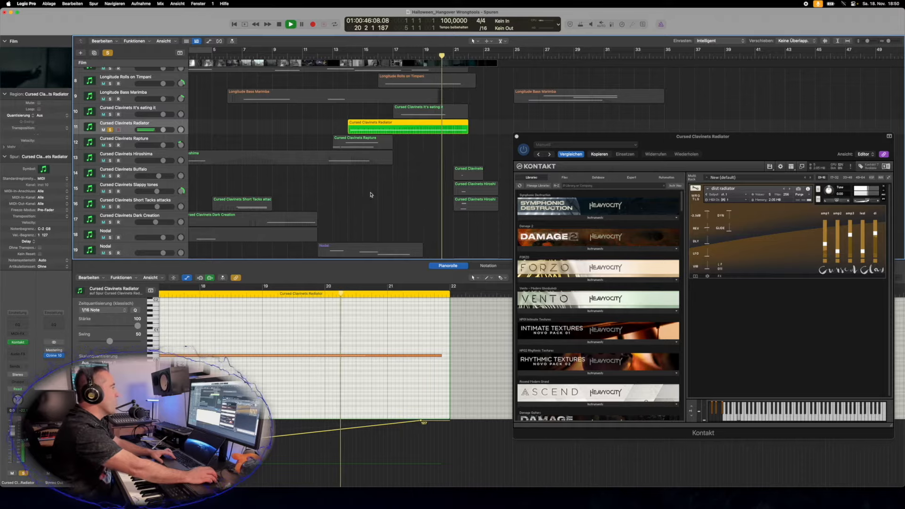
{"action": "key", "text": "space"}
Step: Solo the Cursed Clavinets Buffalo, Slappy tones and Short Tacks attacks tracks and play their regions around bar 21
{"action": "scroll", "coordinate": [377, 191], "scroll_direction": "down", "scroll_amount": 3}
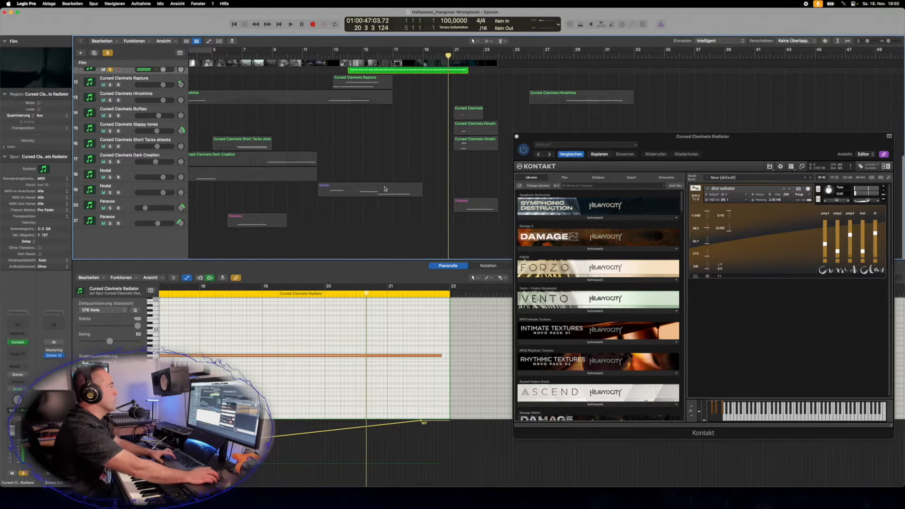
{"action": "left_click", "coordinate": [110, 117]}
{"action": "left_click", "coordinate": [110, 132]}
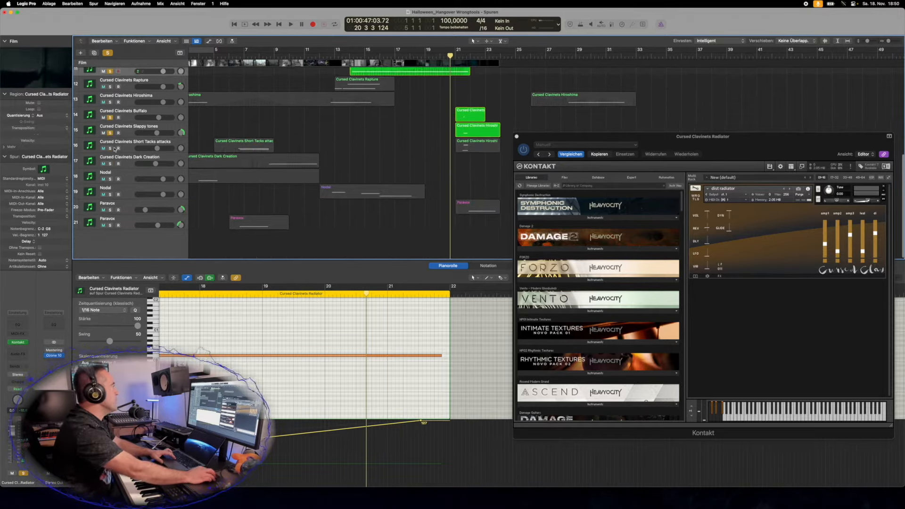
{"action": "left_click", "coordinate": [110, 148]}
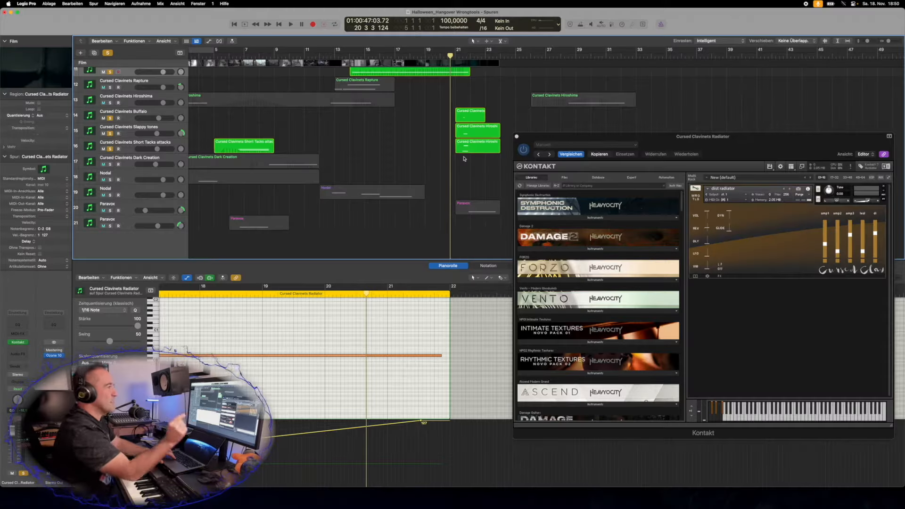
{"action": "key", "text": "space"}
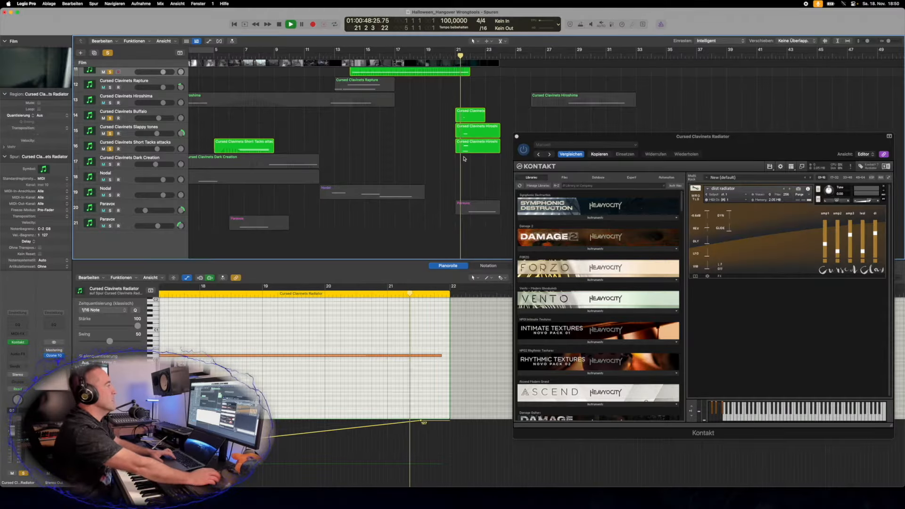
{"action": "key", "text": "space"}
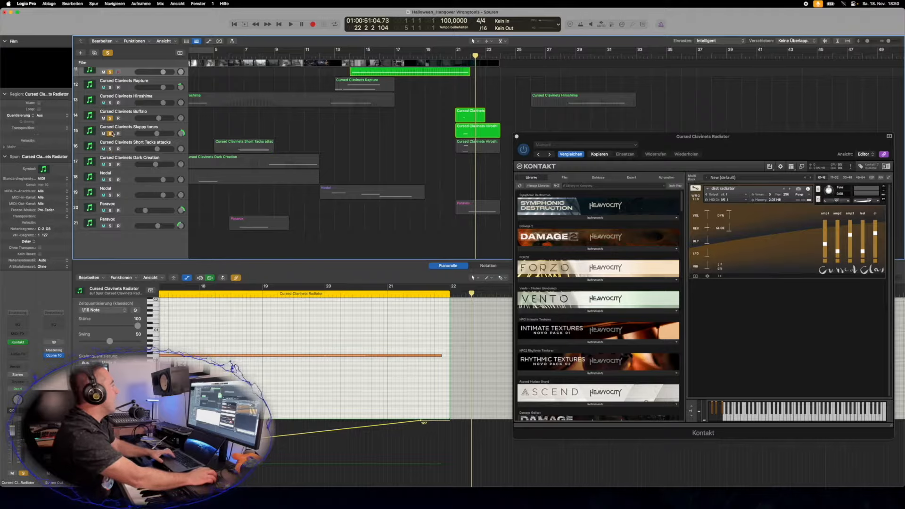
Step: Switch the solos to both Nodal tracks and the first Paravox track, and play from the beginning and from about bar 13
{"action": "left_click", "coordinate": [110, 180]}
{"action": "left_click", "coordinate": [110, 195]}
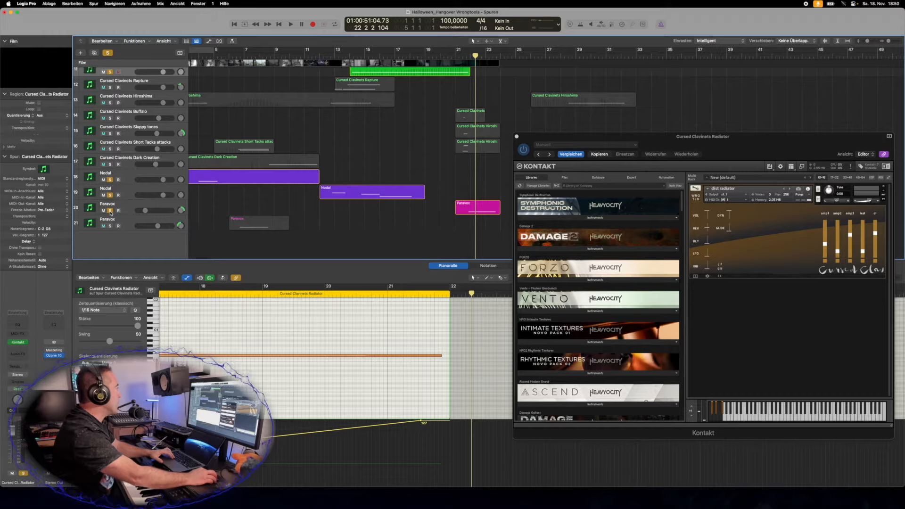
{"action": "scroll", "coordinate": [179, 177], "scroll_direction": "left", "scroll_amount": 3}
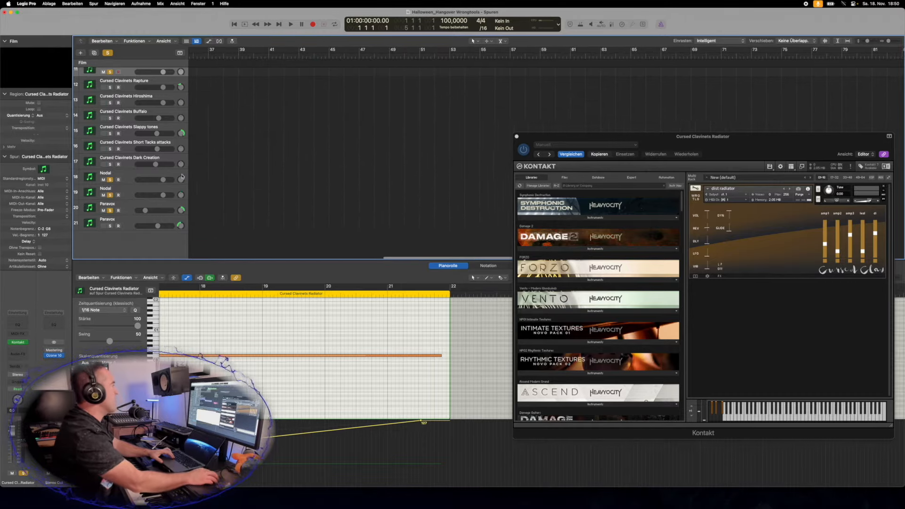
{"action": "scroll", "coordinate": [179, 176], "scroll_direction": "left", "scroll_amount": 1}
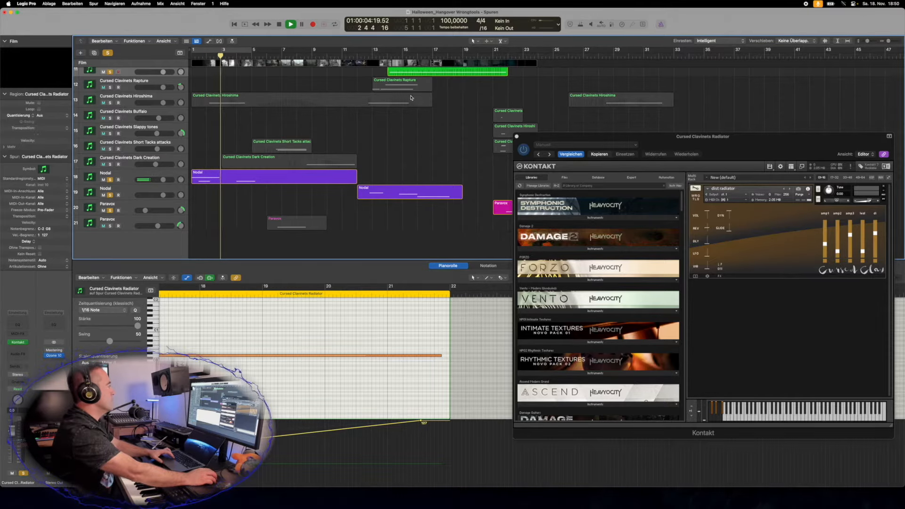
{"action": "left_click", "coordinate": [369, 57]}
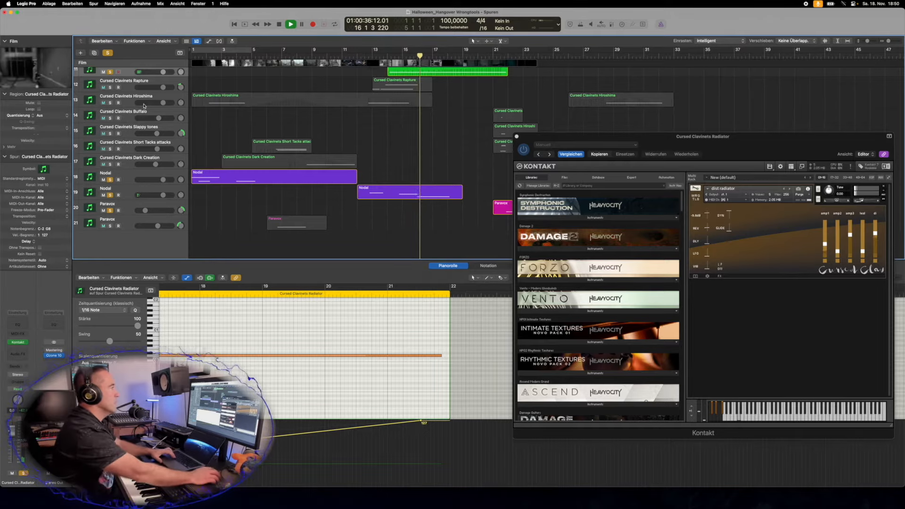
Step: Turn off solo on the Cursed Clavinets Radiator track during playback and stop after hearing the second Nodal region
{"action": "scroll", "coordinate": [131, 106], "scroll_direction": "up", "scroll_amount": 2}
{"action": "left_click", "coordinate": [132, 106]}
{"action": "left_click", "coordinate": [110, 106]}
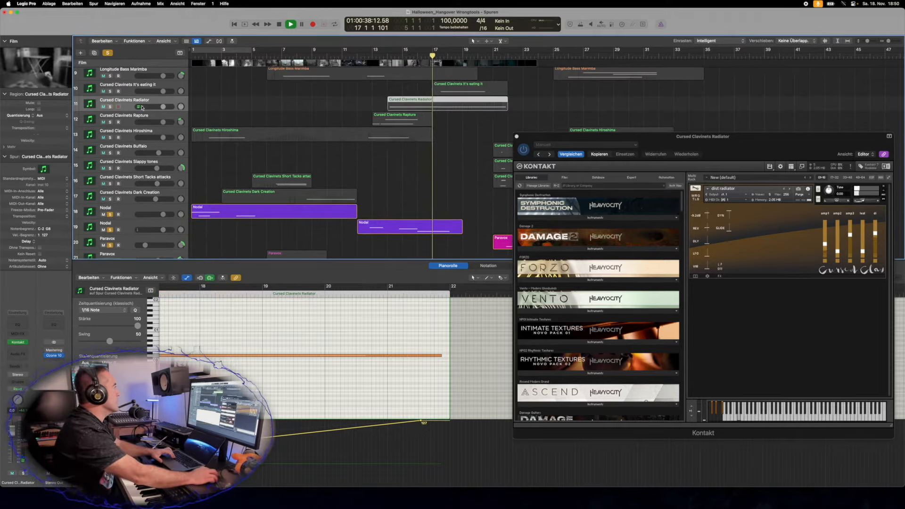
{"action": "scroll", "coordinate": [276, 153], "scroll_direction": "down", "scroll_amount": 3}
{"action": "key", "text": "space"}
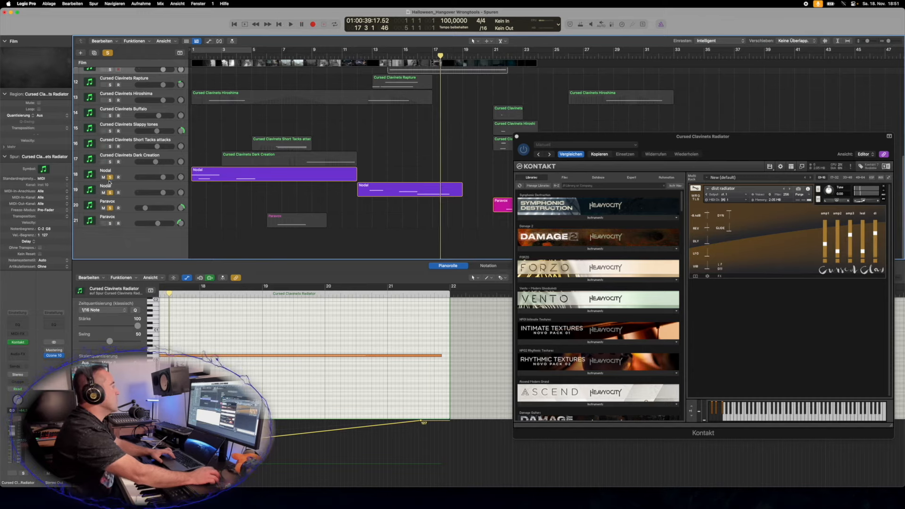
Step: Turn off solo on both Nodal tracks and play the Paravox region around bar 6 with both Paravox tracks soloed
{"action": "left_click", "coordinate": [109, 177]}
{"action": "left_click", "coordinate": [110, 193]}
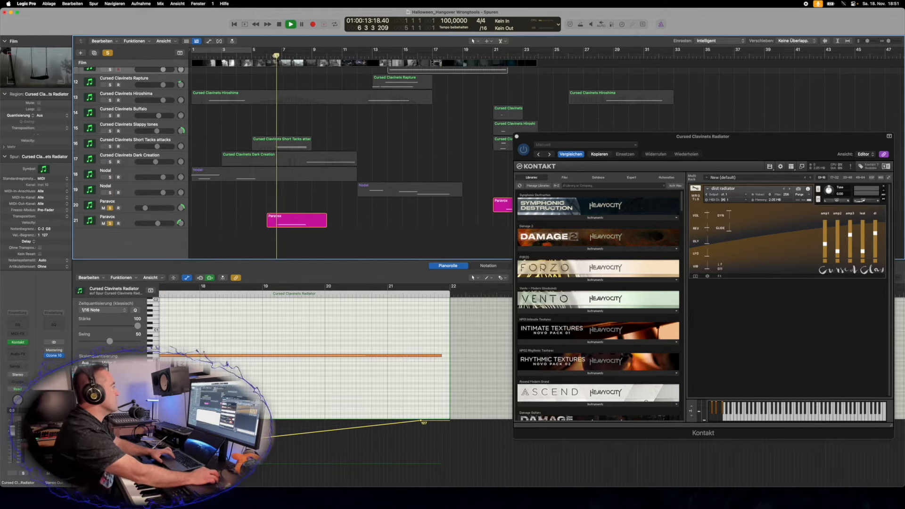
{"action": "scroll", "coordinate": [345, 156], "scroll_direction": "right", "scroll_amount": 5}
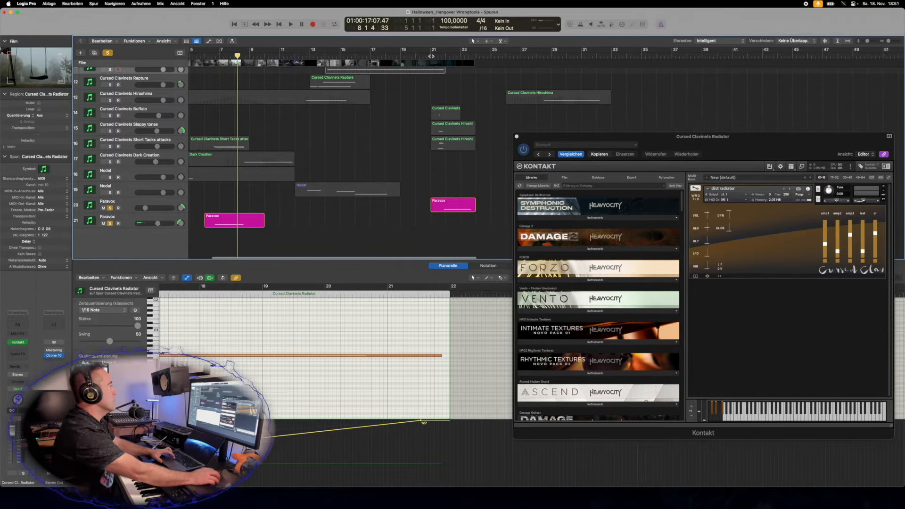
Step: Play the first Paravox track's region from about bar 21
{"action": "left_click", "coordinate": [431, 57]}
{"action": "key", "text": "space"}
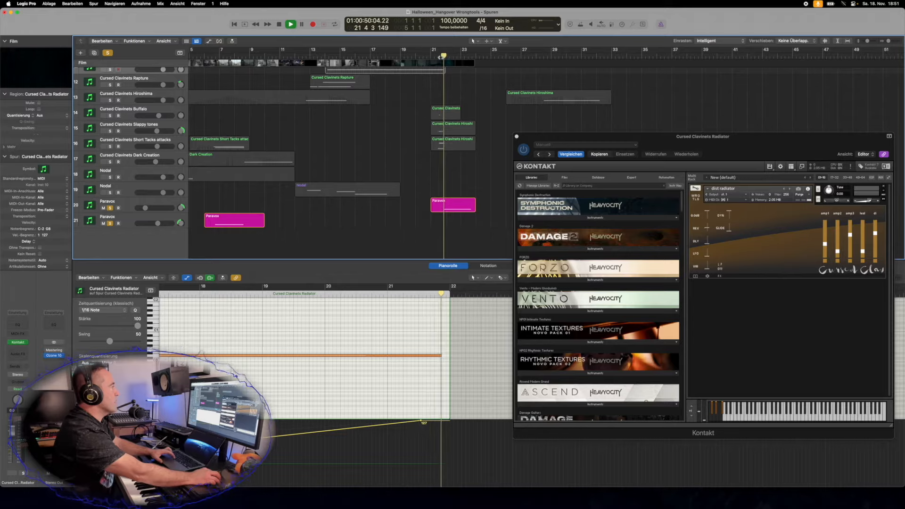
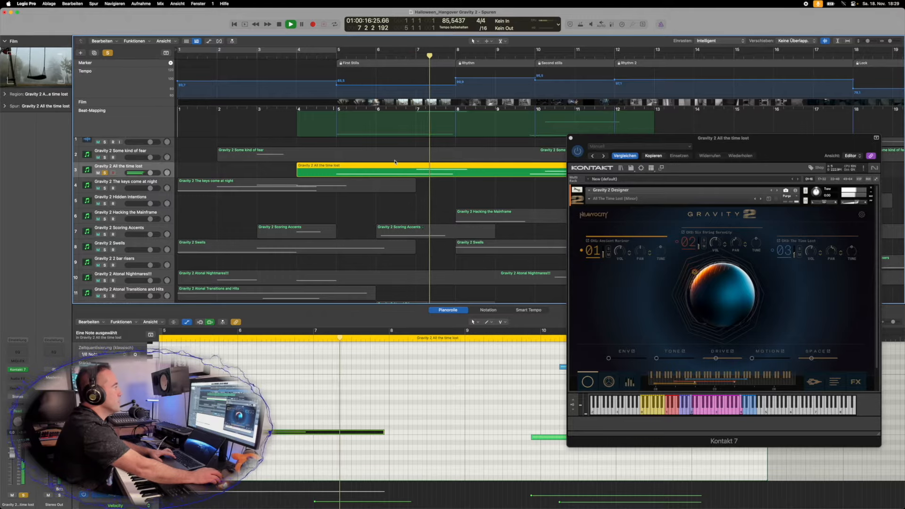
Step: Solo the Gravity 2 Scoring Accents and Atonal Stings tracks and play their regions from about bar 6
{"action": "key", "text": "space"}
{"action": "left_click", "coordinate": [105, 235]}
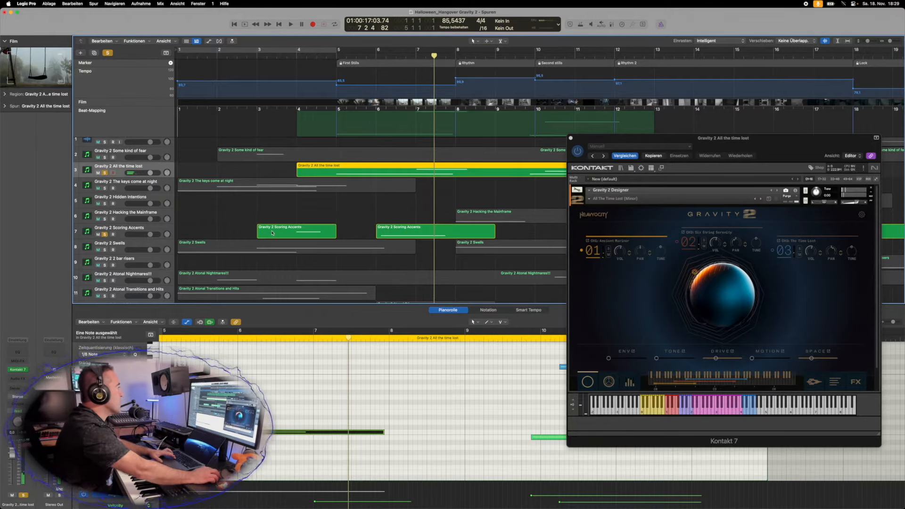
{"action": "scroll", "coordinate": [205, 255], "scroll_direction": "down", "scroll_amount": 3}
{"action": "left_click", "coordinate": [104, 268]}
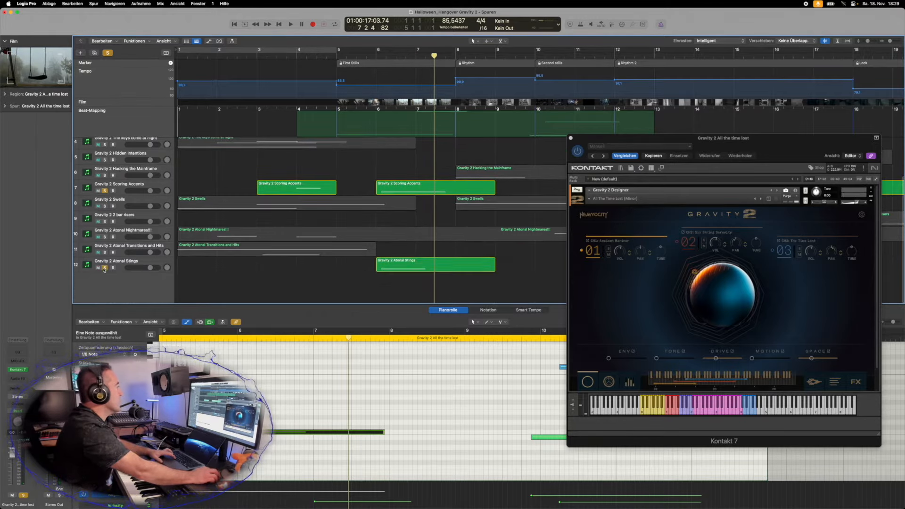
{"action": "left_click", "coordinate": [375, 56]}
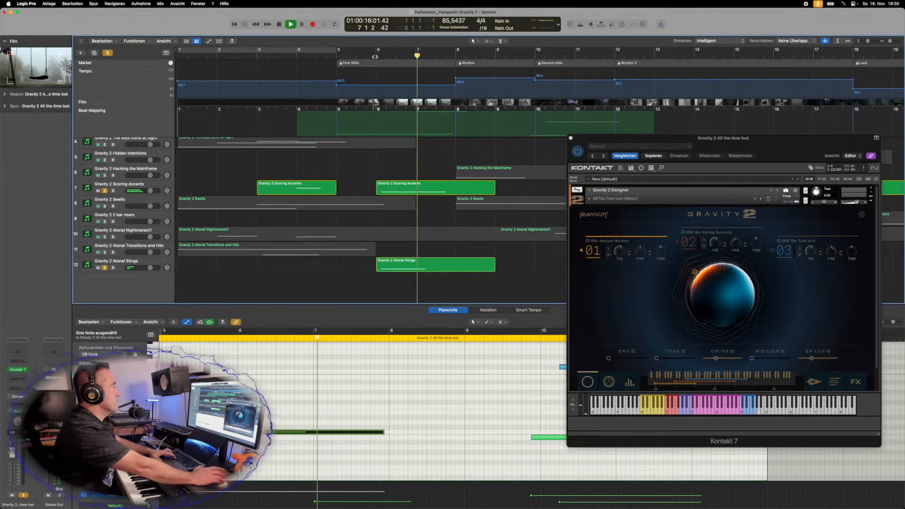
{"action": "key", "text": "space"}
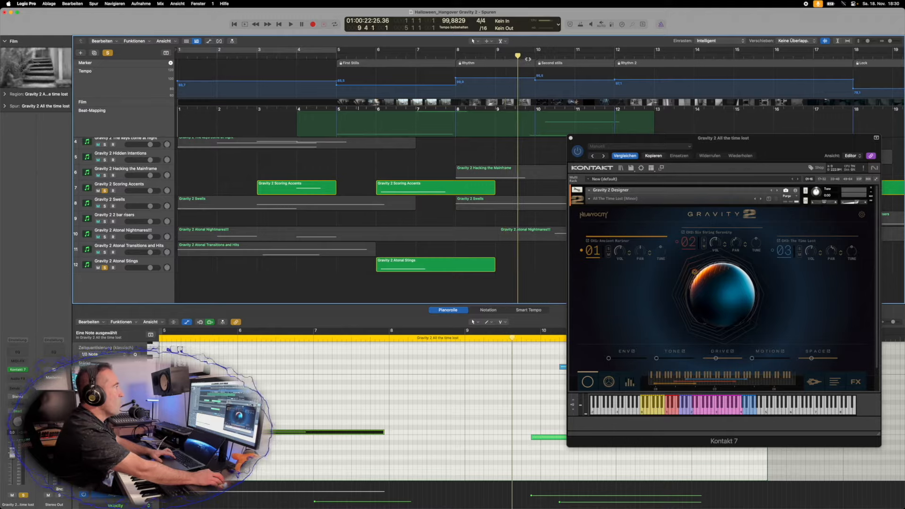
{"action": "key", "text": "space"}
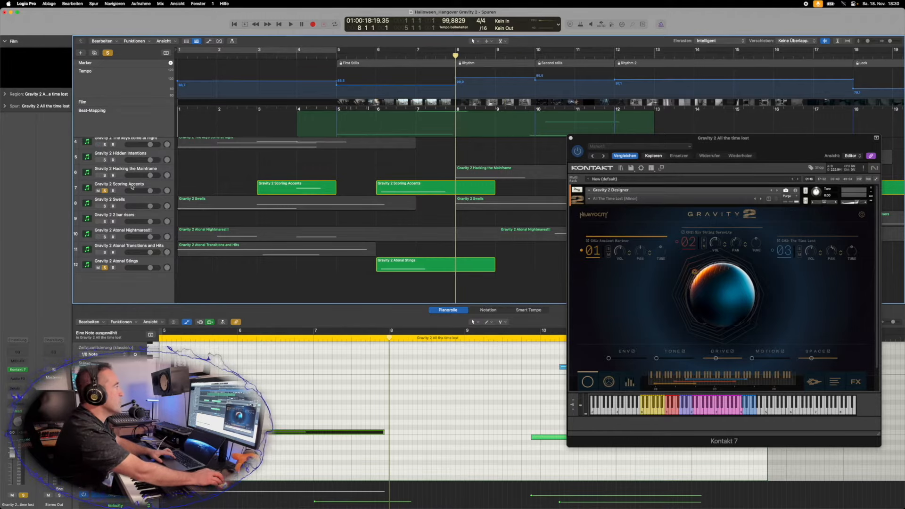
Step: Switch the solos from Scoring Accents and Atonal Stings to the Hacking the Mainframe and Swells tracks
{"action": "left_click", "coordinate": [105, 191]}
{"action": "left_click", "coordinate": [105, 268]}
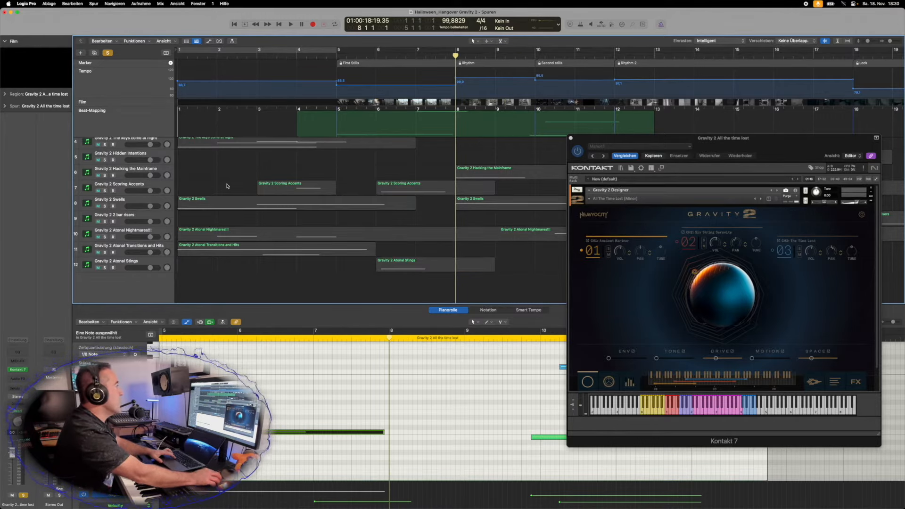
{"action": "left_click", "coordinate": [104, 175]}
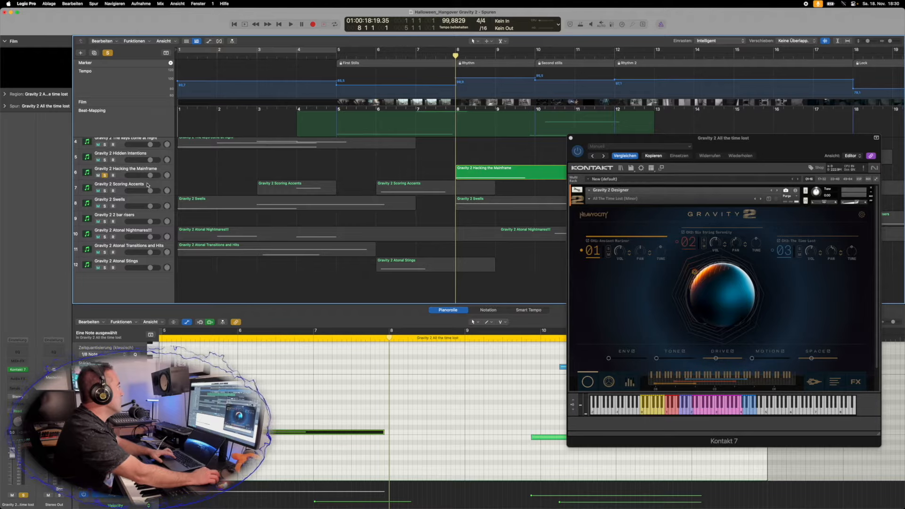
{"action": "scroll", "coordinate": [213, 256], "scroll_direction": "up", "scroll_amount": 3}
{"action": "left_click", "coordinate": [105, 245]}
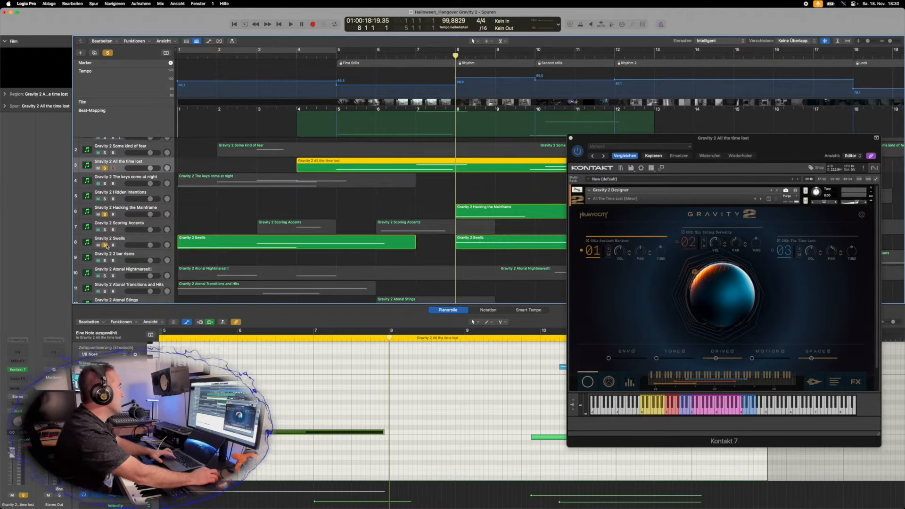
Step: Select the Hacking the Mainframe track to show its Kontakt patch, and play the soloed tracks from bar 8 to about bar 10
{"action": "scroll", "coordinate": [501, 216], "scroll_direction": "up", "scroll_amount": 1}
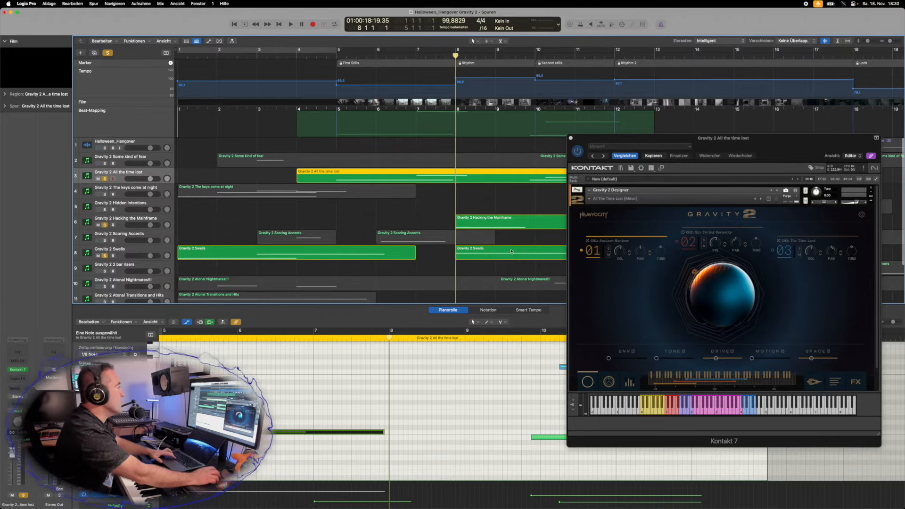
{"action": "key", "text": "Down"}
{"action": "key", "text": "Down"}
{"action": "key", "text": "Down"}
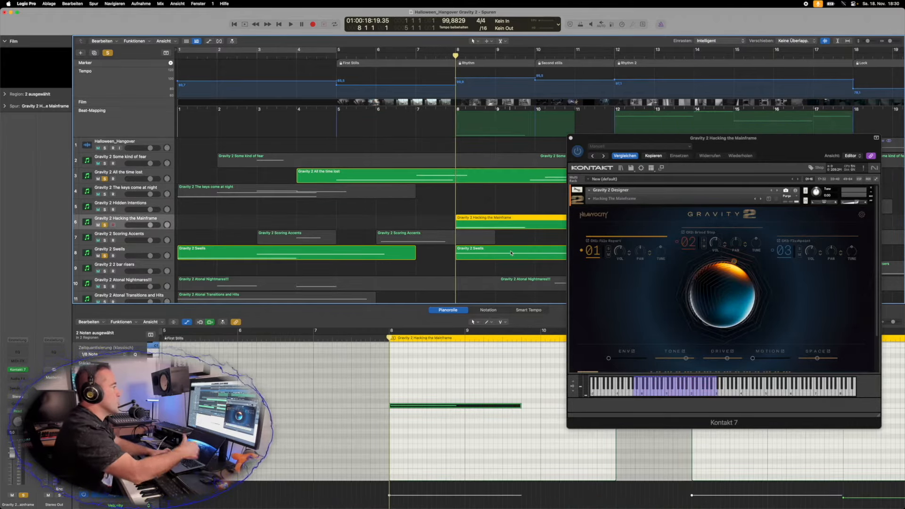
{"action": "key", "text": "space"}
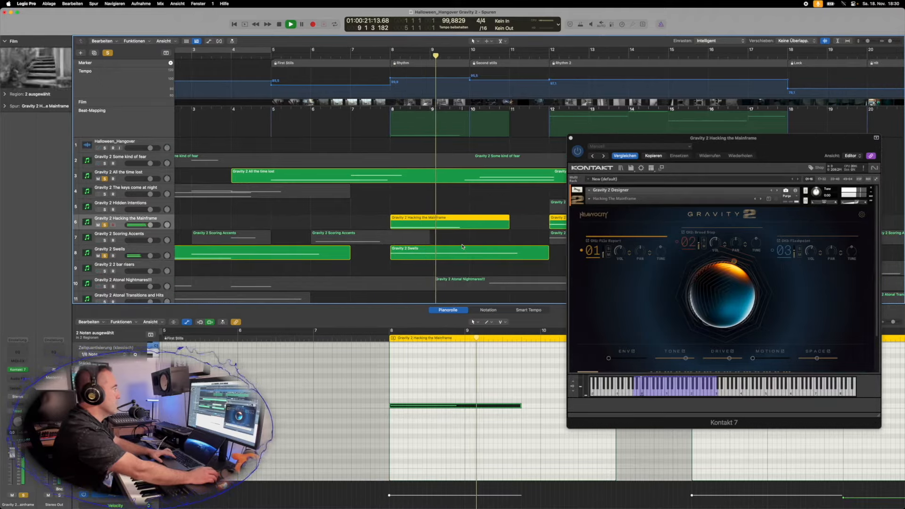
{"action": "key", "text": "space"}
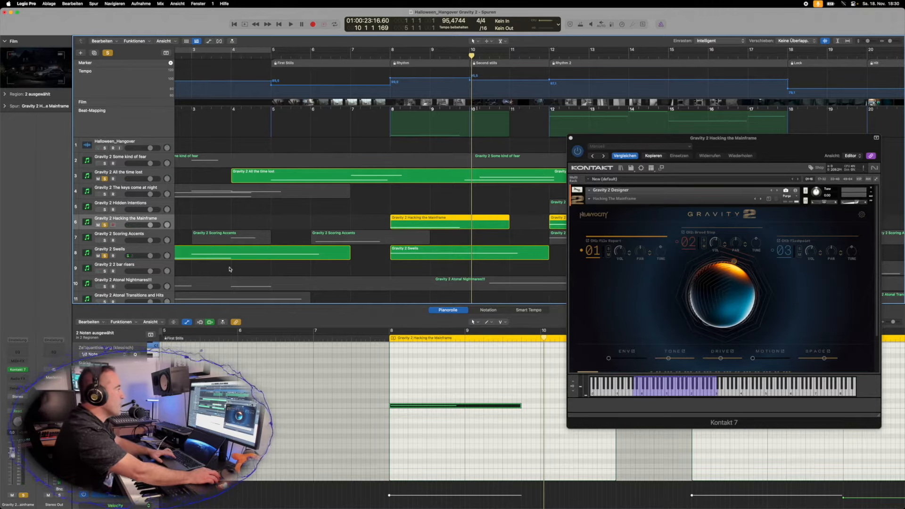
Step: Turn off solo on Hacking the Mainframe and All the time lost, and play the Swells region from just before bar 8
{"action": "left_click", "coordinate": [105, 225]}
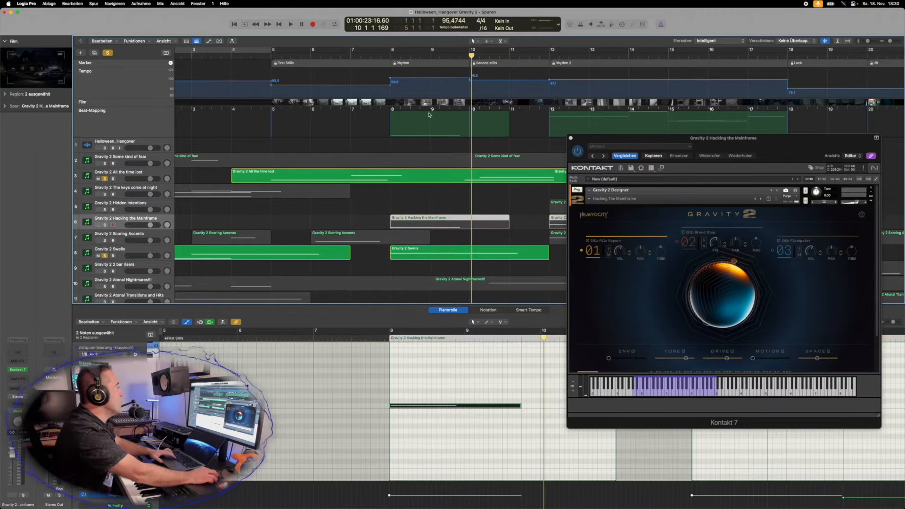
{"action": "left_click", "coordinate": [386, 59]}
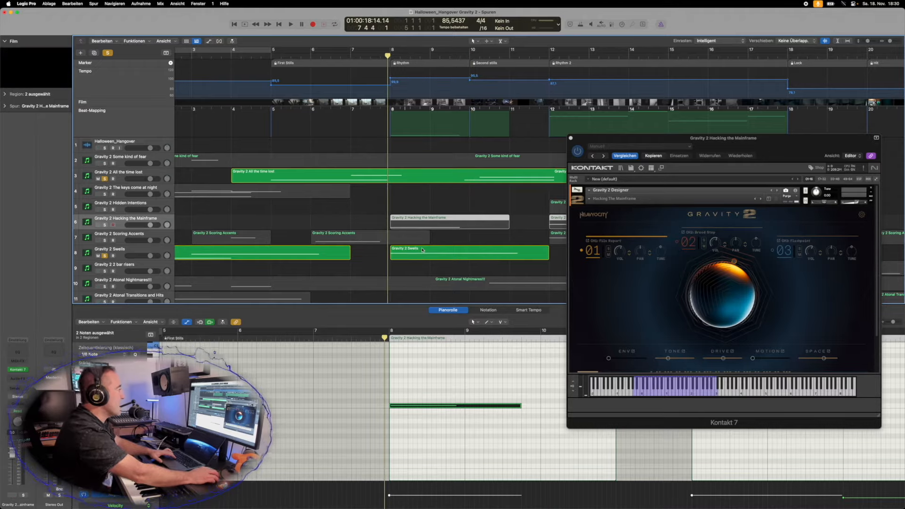
{"action": "left_click", "coordinate": [105, 179]}
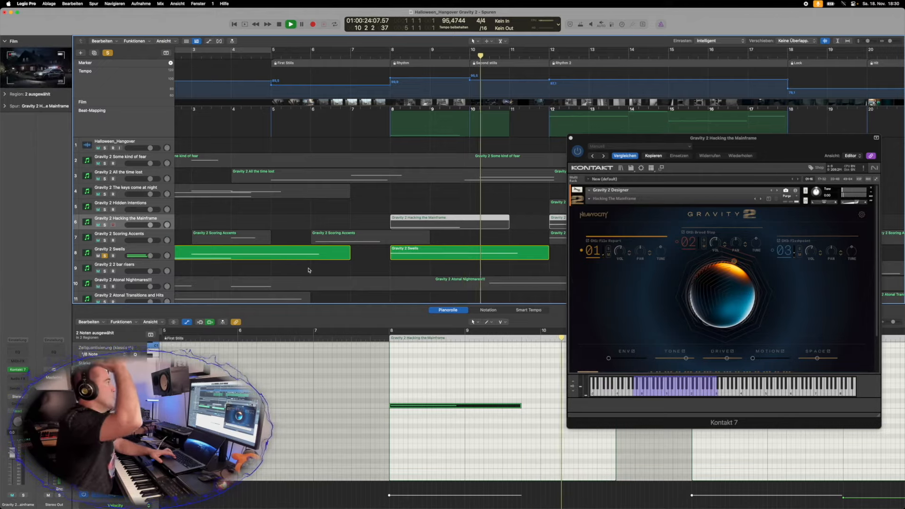
{"action": "key", "text": "space"}
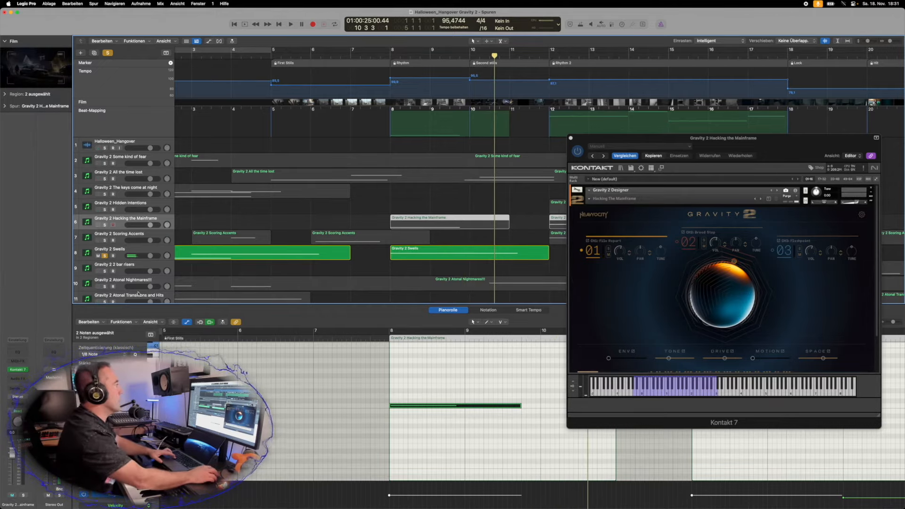
Step: Switch the solo from Swells to All the time lost and play it from just before bar 10 to just before bar 12
{"action": "left_click", "coordinate": [105, 178]}
{"action": "scroll", "coordinate": [403, 247], "scroll_direction": "right", "scroll_amount": 5}
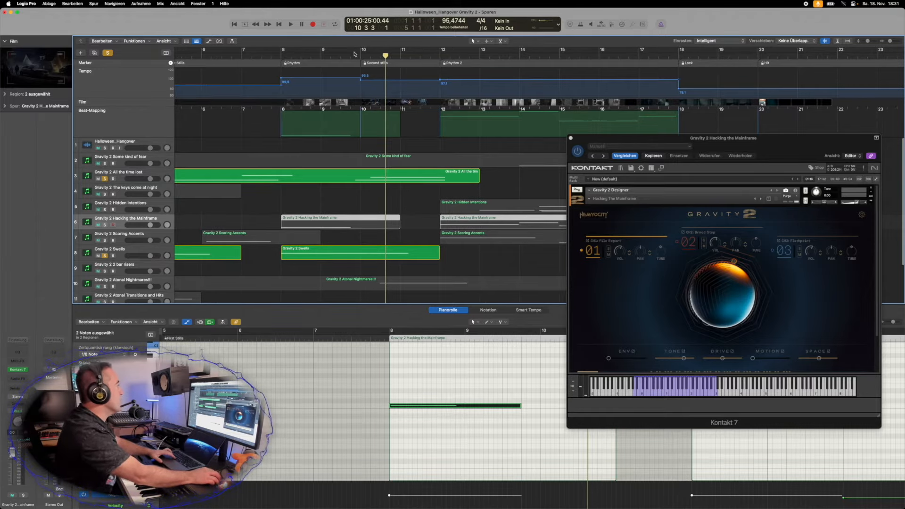
{"action": "left_click", "coordinate": [355, 57]}
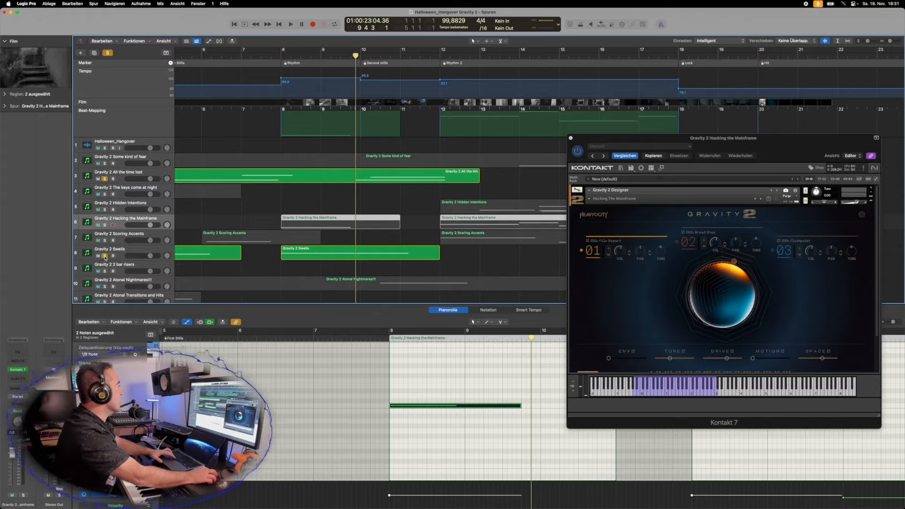
{"action": "left_click", "coordinate": [105, 256]}
{"action": "key", "text": "space"}
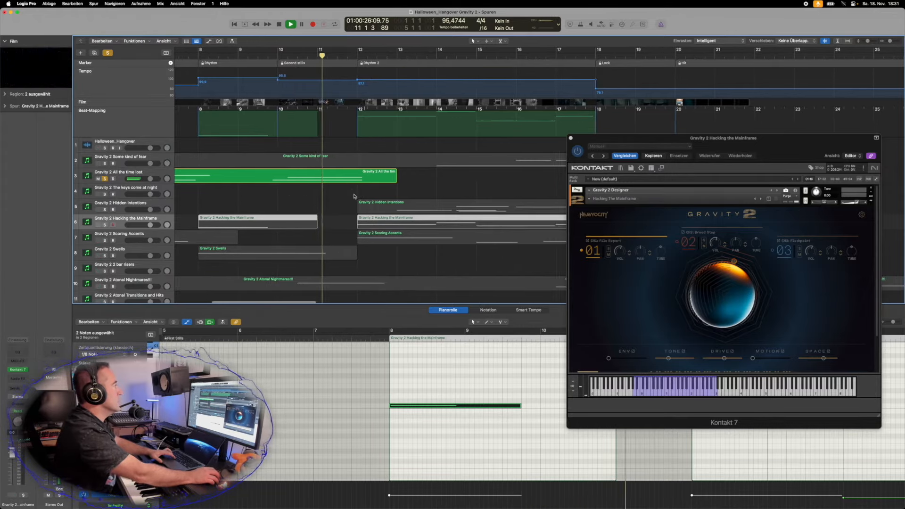
{"action": "key", "text": "space"}
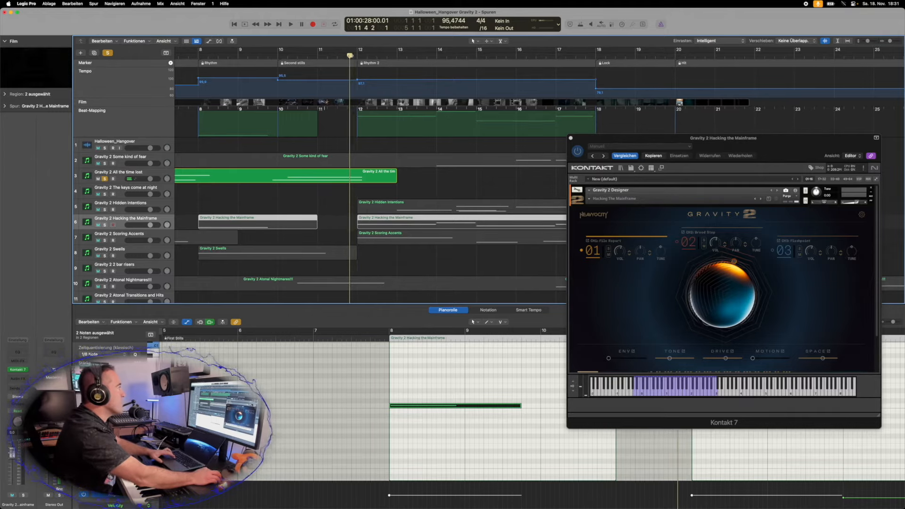
Step: Solo Hidden Intentions, Hacking the Mainframe and Scoring Accents instead of All the time lost, and play them from bar 12
{"action": "left_click_drag", "start_coordinate": [359, 56], "coordinate": [358, 56]}
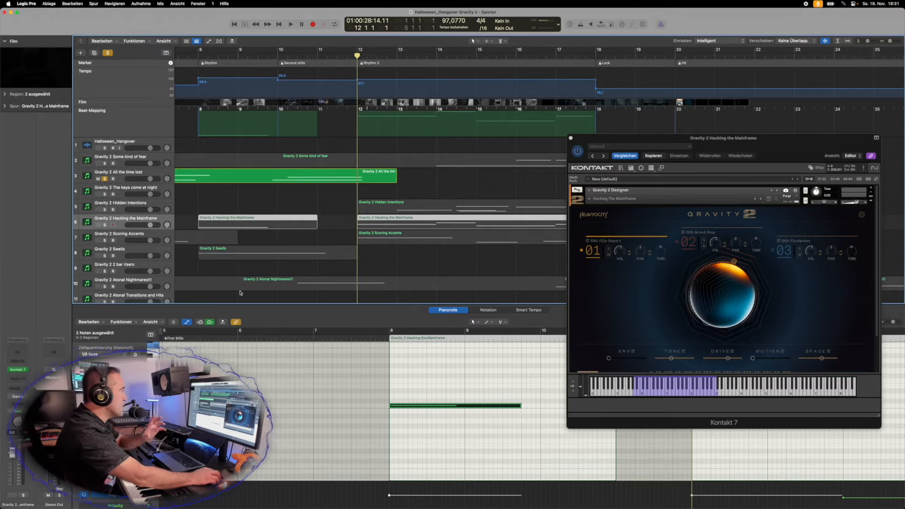
{"action": "left_click", "coordinate": [104, 240]}
{"action": "left_click", "coordinate": [104, 225]}
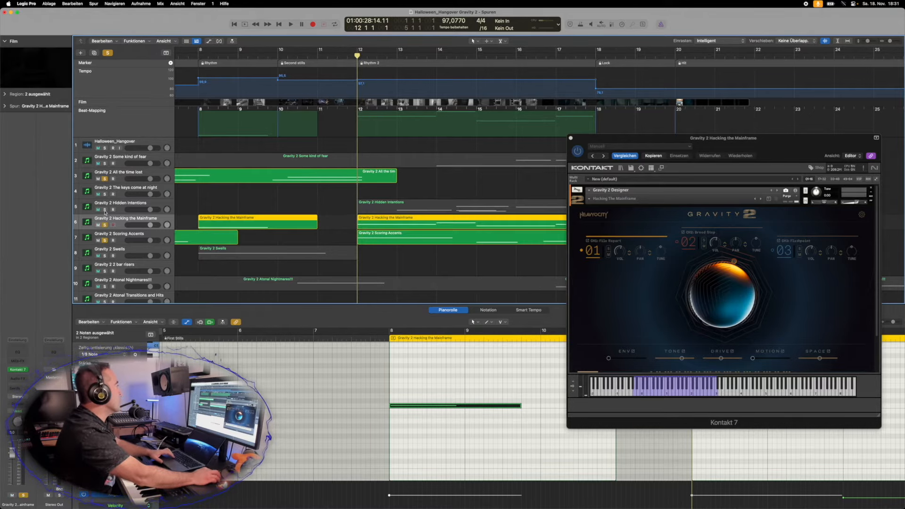
{"action": "left_click", "coordinate": [104, 210]}
{"action": "left_click", "coordinate": [105, 180]}
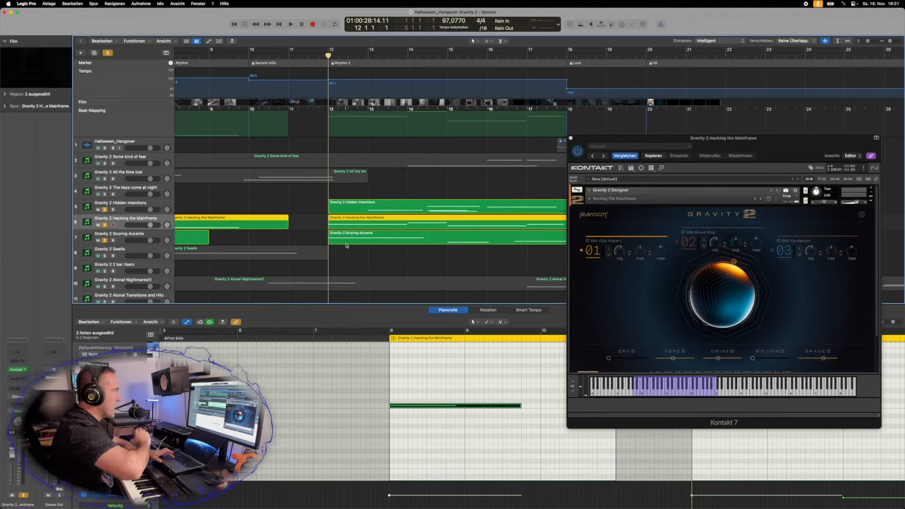
{"action": "key", "text": "space"}
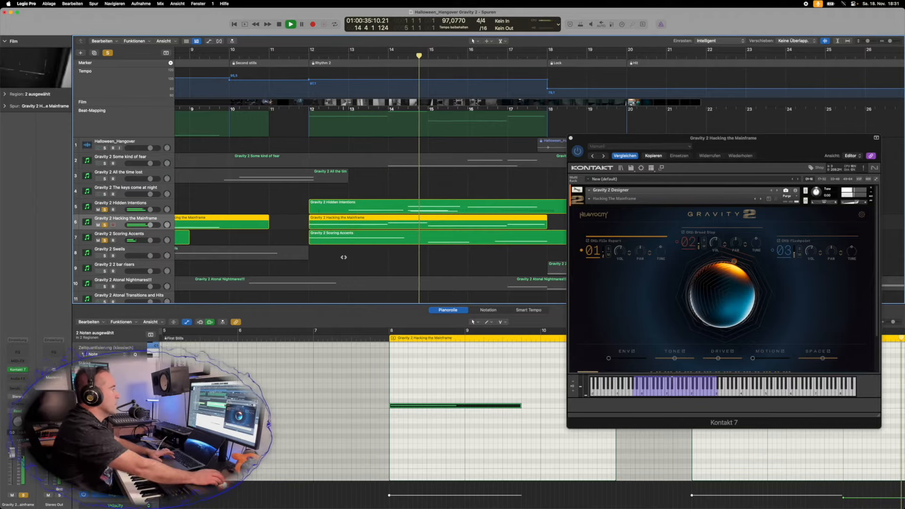
{"action": "key", "text": "space"}
Step: Solo Some kind of fear instead of Hidden Intentions, Hacking the Mainframe and Scoring Accents, and play it from just before bar 14
{"action": "left_click", "coordinate": [105, 163]}
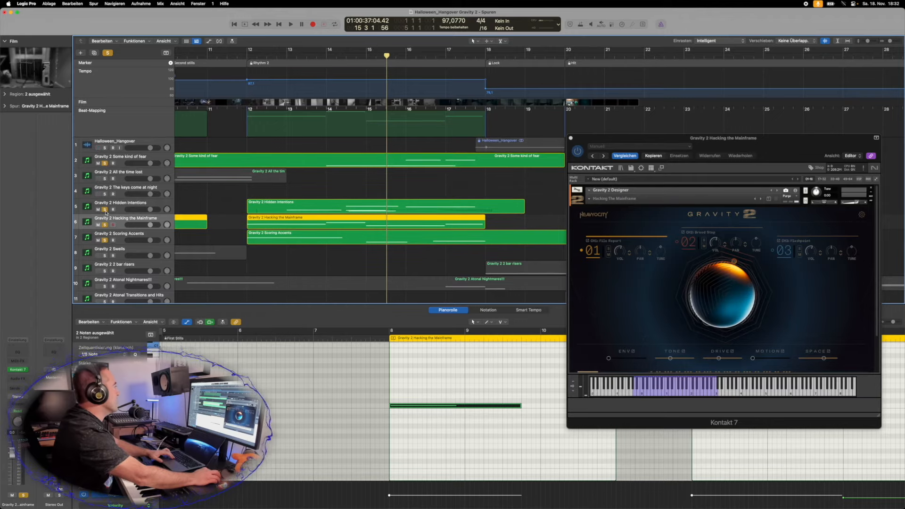
{"action": "left_click", "coordinate": [104, 210]}
{"action": "left_click", "coordinate": [105, 225]}
{"action": "left_click", "coordinate": [104, 240]}
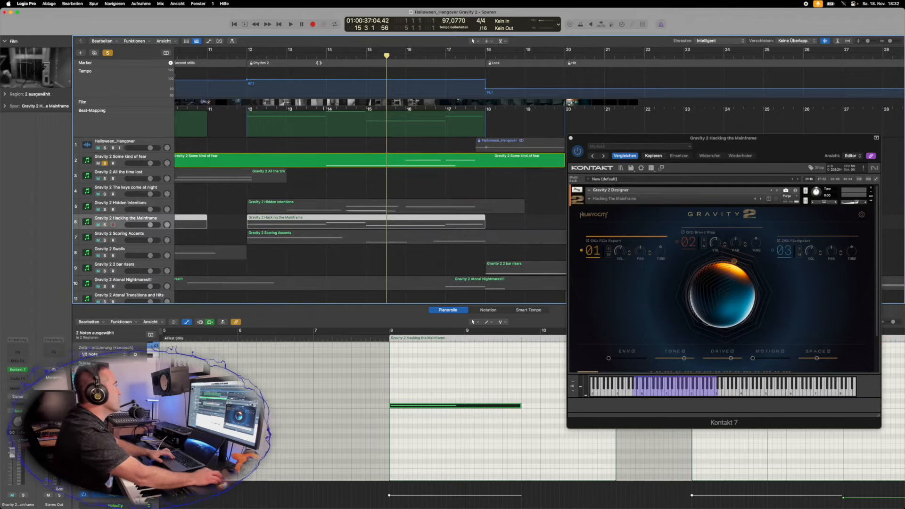
{"action": "left_click", "coordinate": [321, 56]}
{"action": "key", "text": "space"}
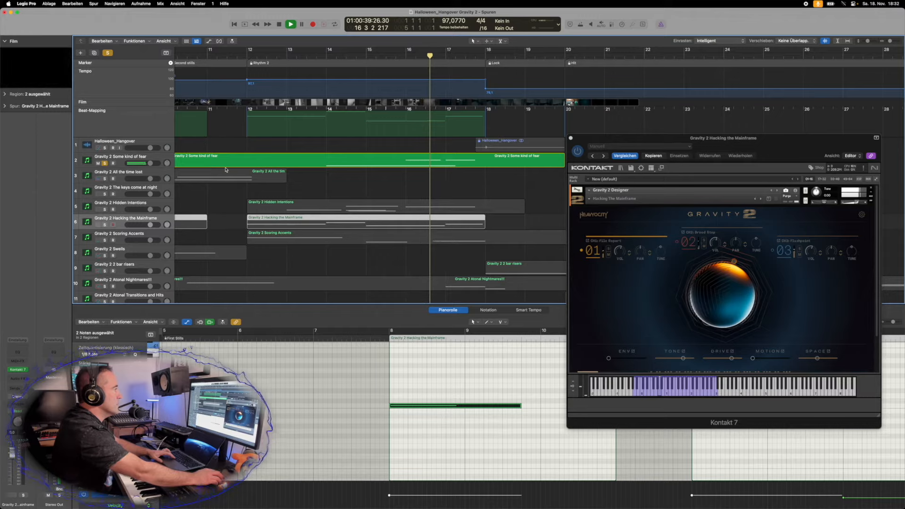
Step: Add Atonal Nightmares!!! and Scoring Accents to the solos and replay the passage from just before bar 17
{"action": "left_click", "coordinate": [105, 287]}
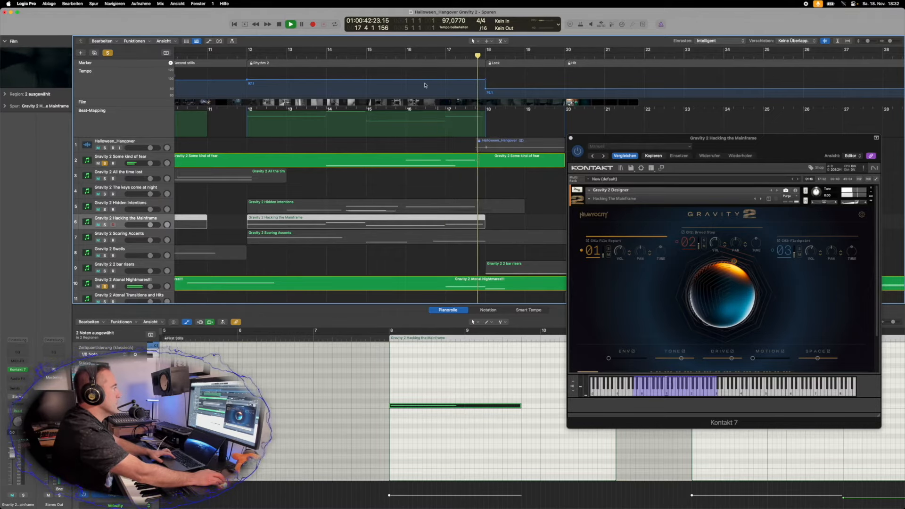
{"action": "left_click", "coordinate": [105, 241]}
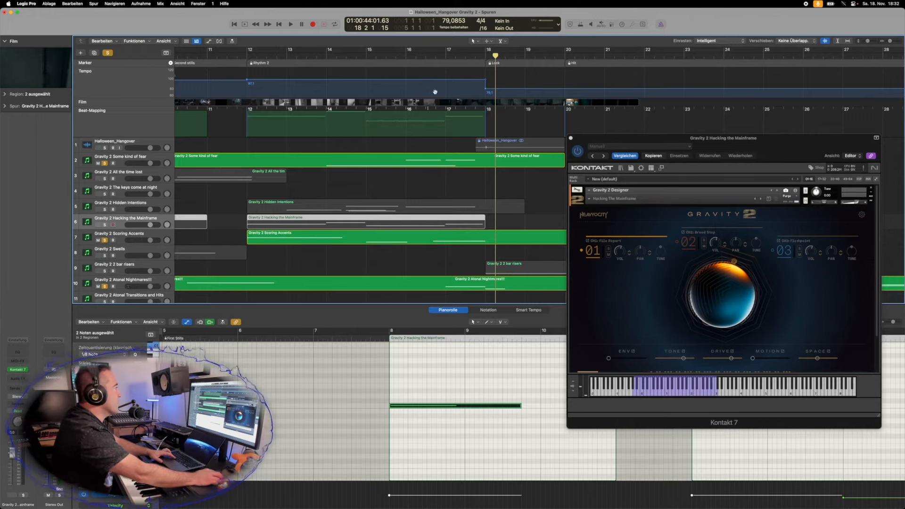
{"action": "left_click", "coordinate": [440, 56]}
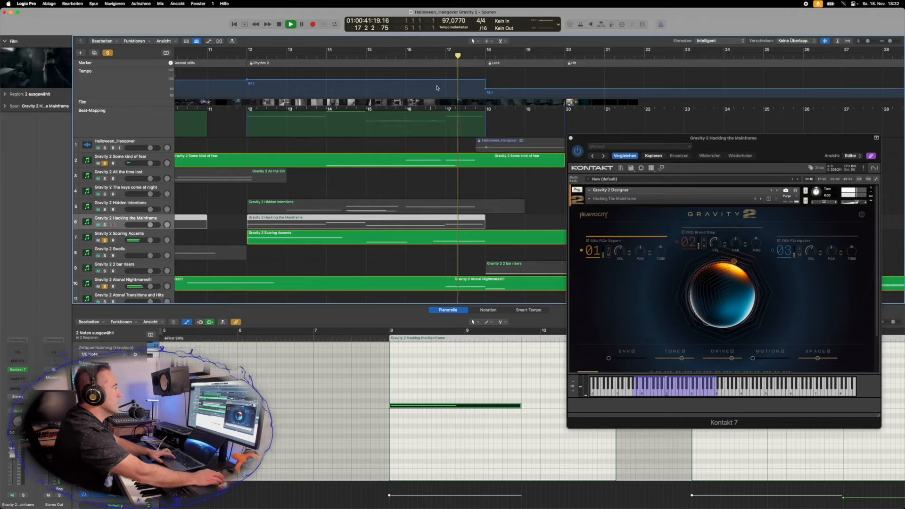
{"action": "key", "text": "space"}
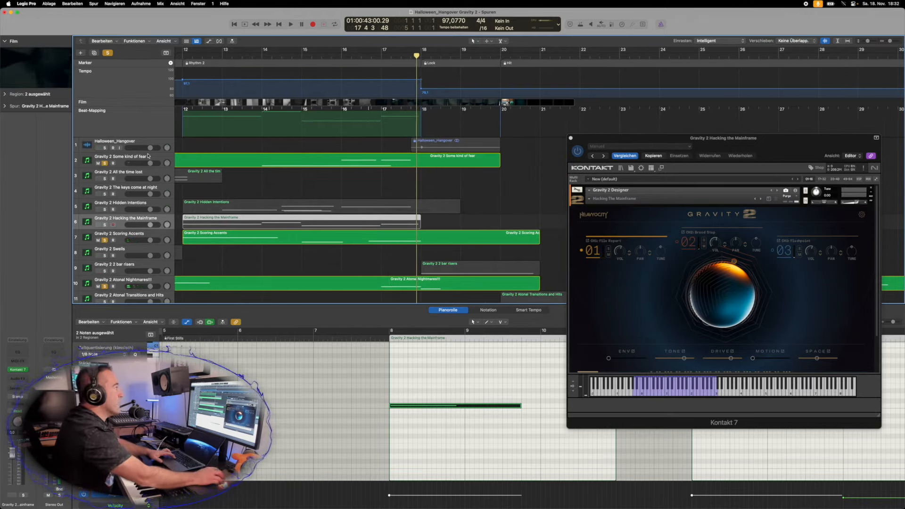
Step: Solo the Halloween_Hangover film audio instead of Some kind of fear, Scoring Accents and Atonal Nightmares!!!, and play it from just before bar 18
{"action": "left_click", "coordinate": [105, 164]}
{"action": "left_click", "coordinate": [105, 148]}
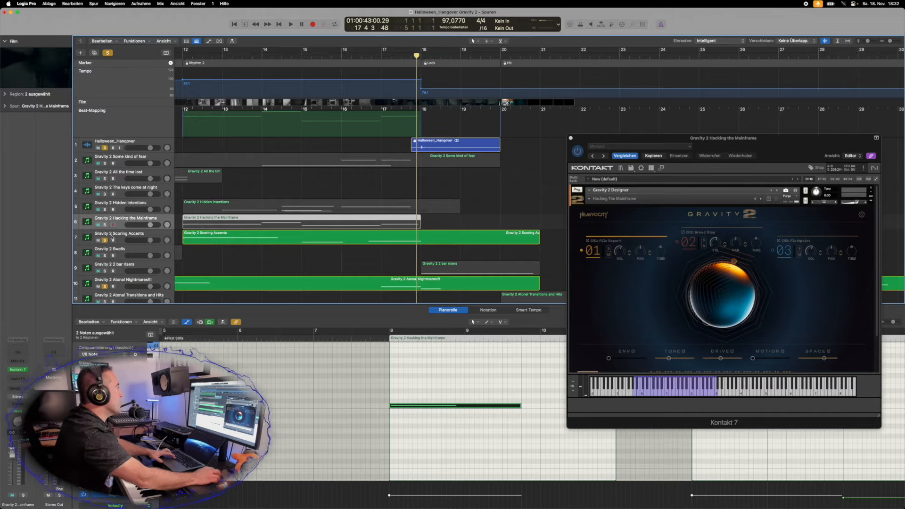
{"action": "left_click", "coordinate": [105, 241]}
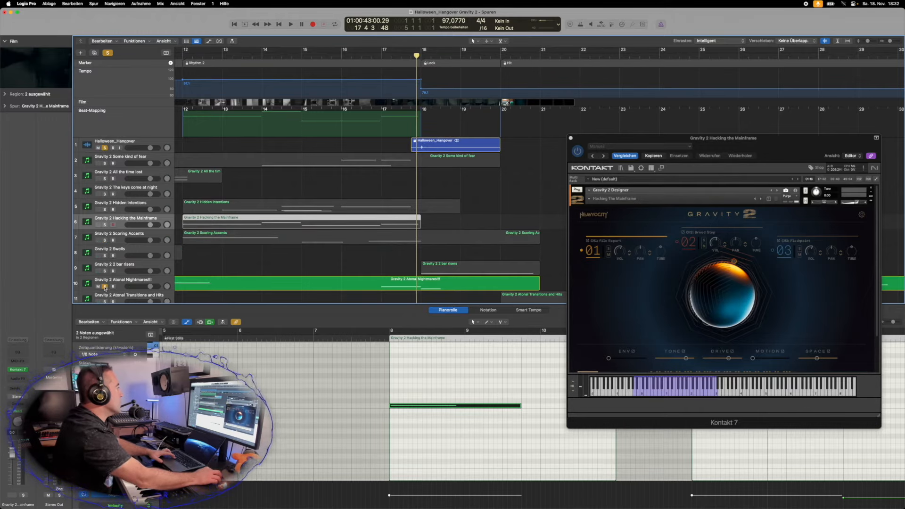
{"action": "left_click", "coordinate": [105, 287]}
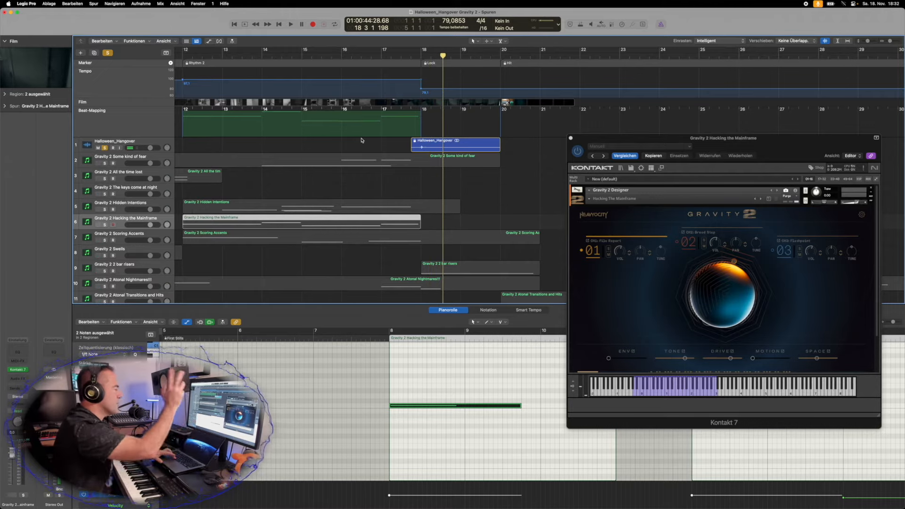
Step: Add Atonal Nightmares!!! to the soloed film audio, leaving 2 bar risers unsoloed, and play both from just before bar 18
{"action": "left_click", "coordinate": [105, 271]}
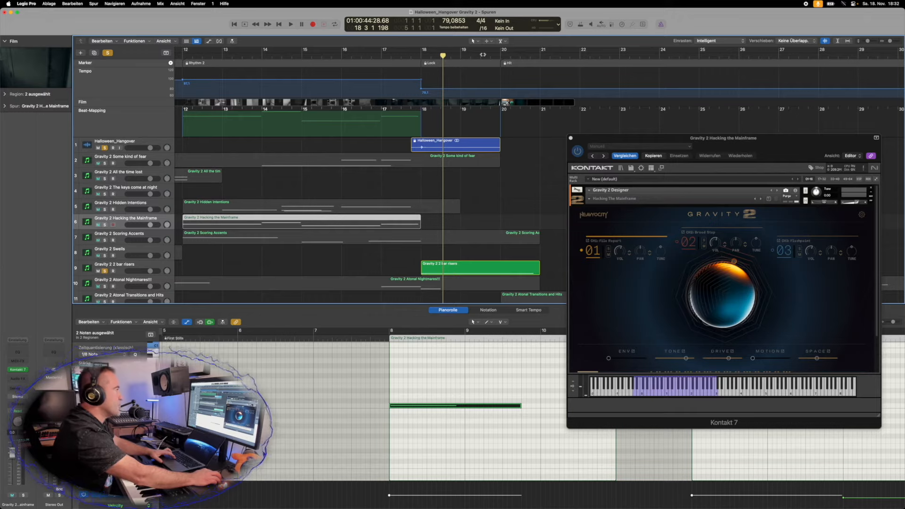
{"action": "left_click", "coordinate": [105, 286]}
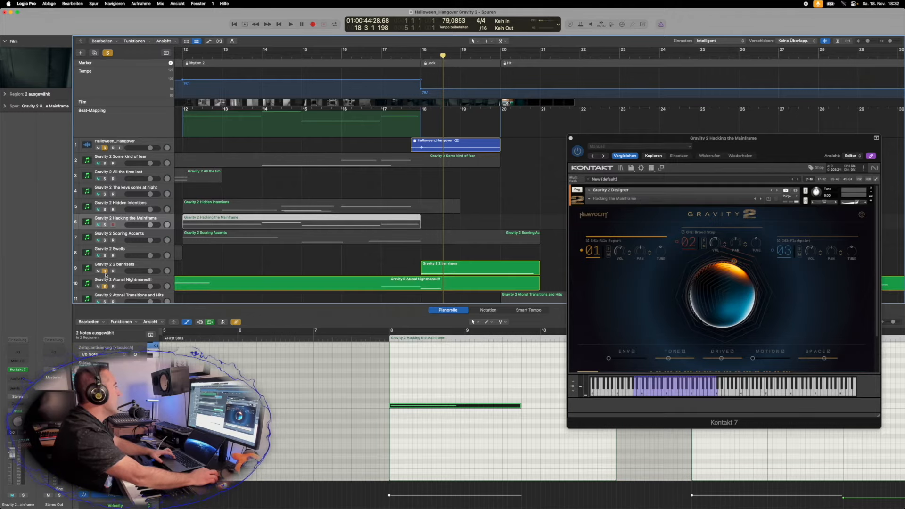
{"action": "left_click", "coordinate": [105, 271]}
{"action": "key", "text": "space"}
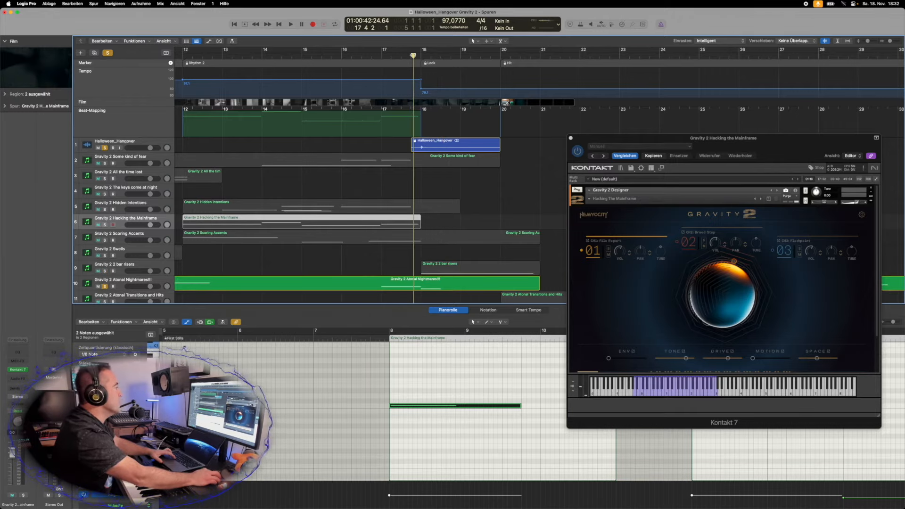
{"action": "key", "text": "space"}
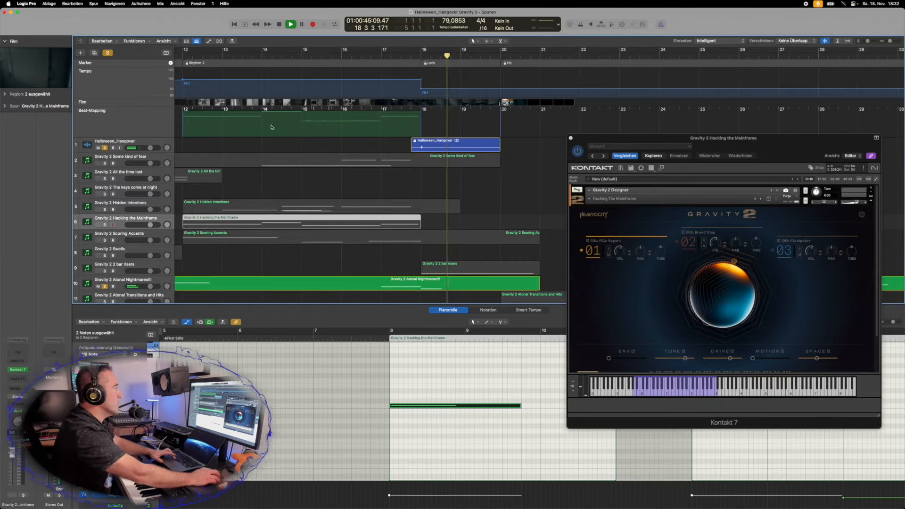
Step: Solo 2 bar risers with Atonal Nightmares!!! in place of the film audio and play the passage past bar 20
{"action": "left_click", "coordinate": [104, 148]}
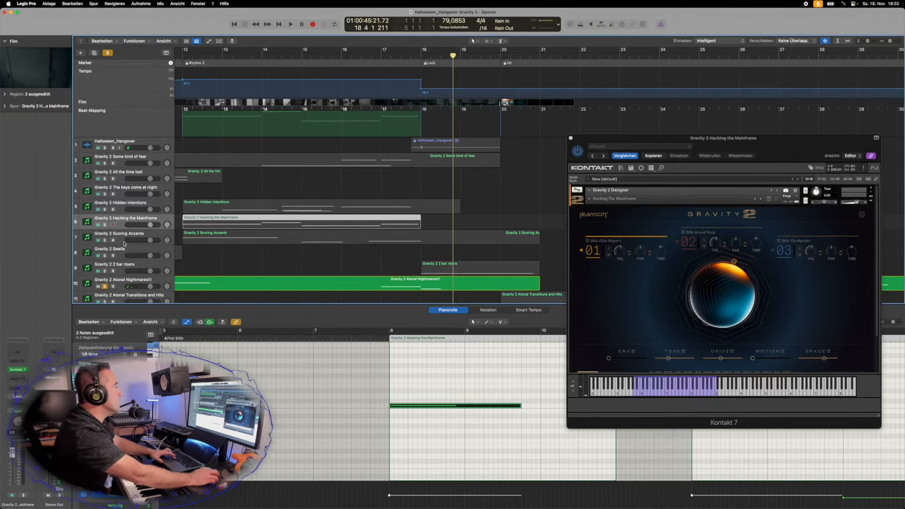
{"action": "left_click", "coordinate": [105, 271]}
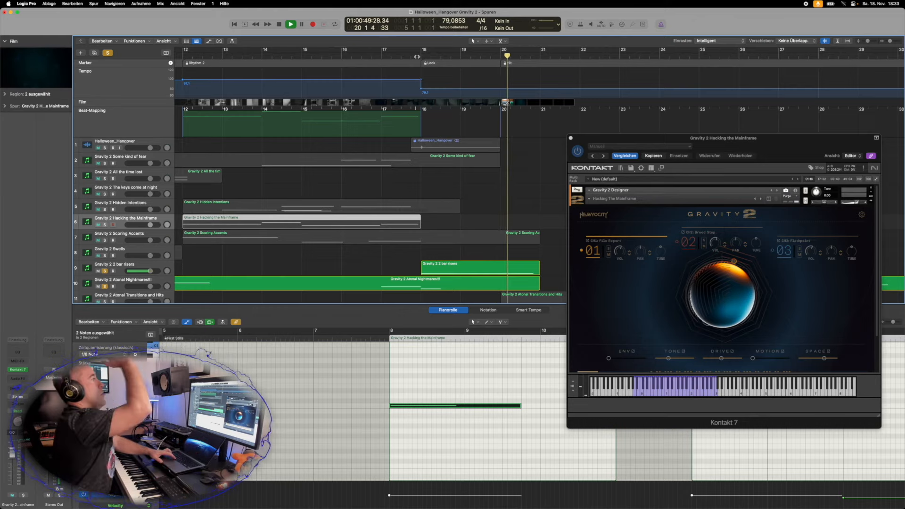
{"action": "key", "text": "space"}
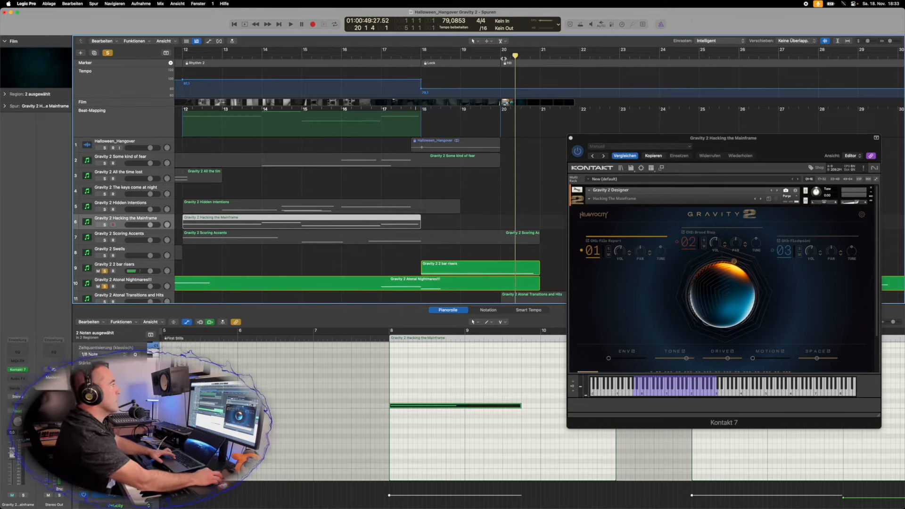
Step: Add Atonal Transitions and Hits to the solos, keep Atonal Stings unsoloed, and play the hit repeatedly from bar 20
{"action": "left_click", "coordinate": [501, 56]}
{"action": "scroll", "coordinate": [417, 208], "scroll_direction": "down", "scroll_amount": 3}
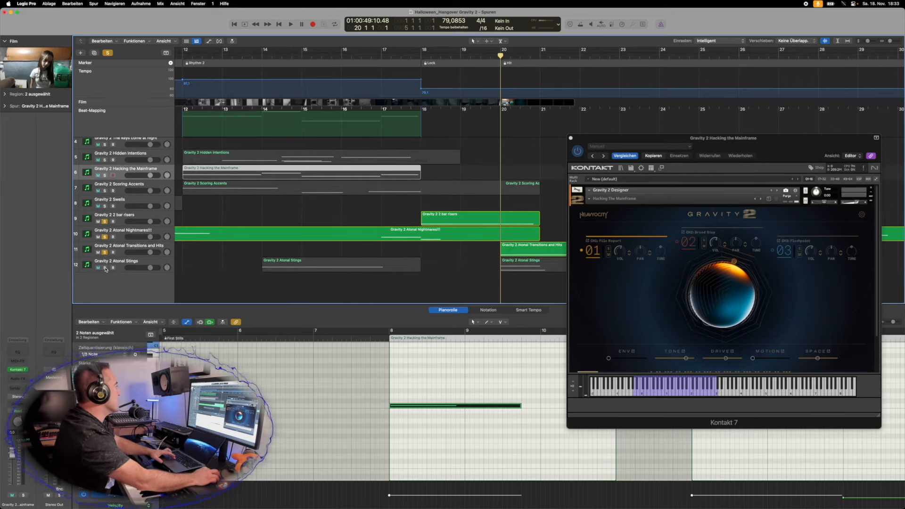
{"action": "left_click", "coordinate": [105, 268]}
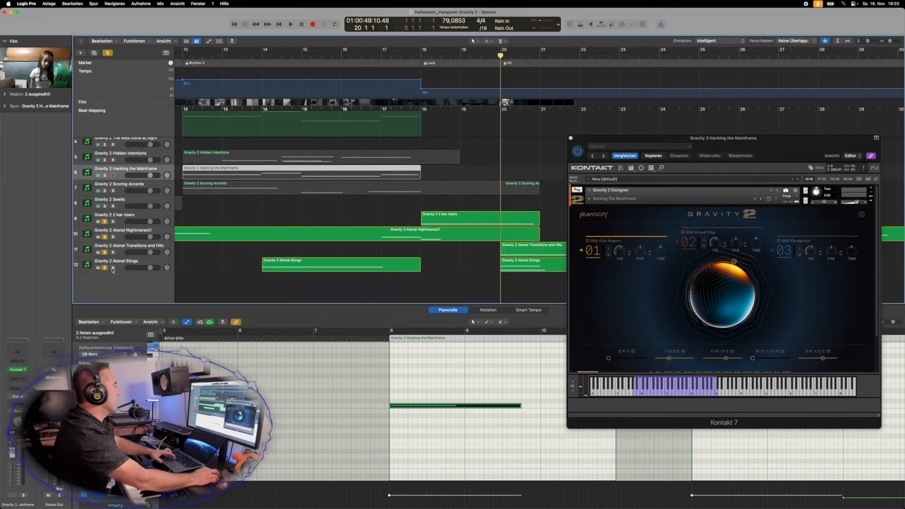
{"action": "left_click", "coordinate": [105, 268]}
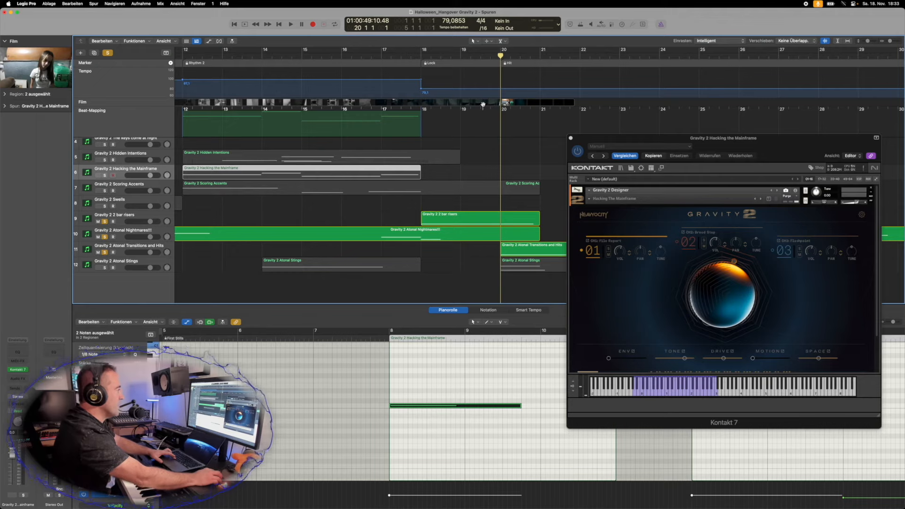
{"action": "key", "text": "space"}
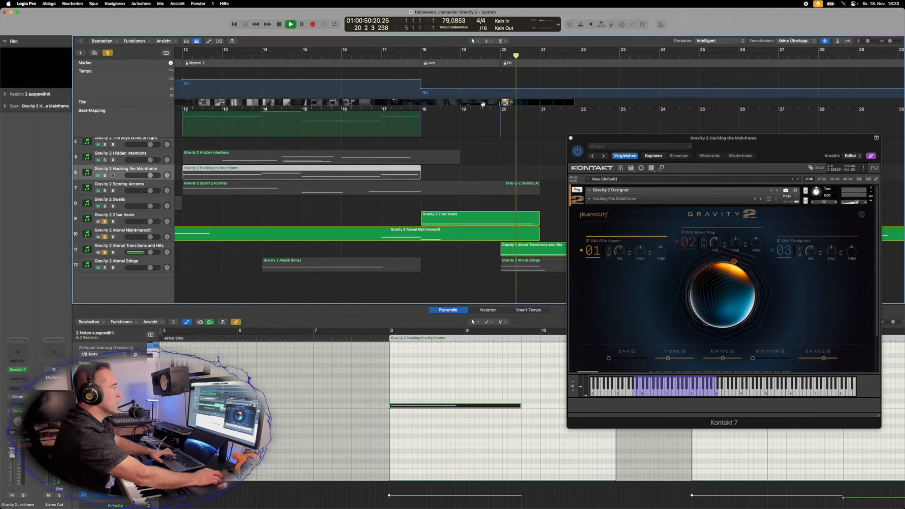
{"action": "scroll", "coordinate": [476, 118], "scroll_direction": "right", "scroll_amount": 3}
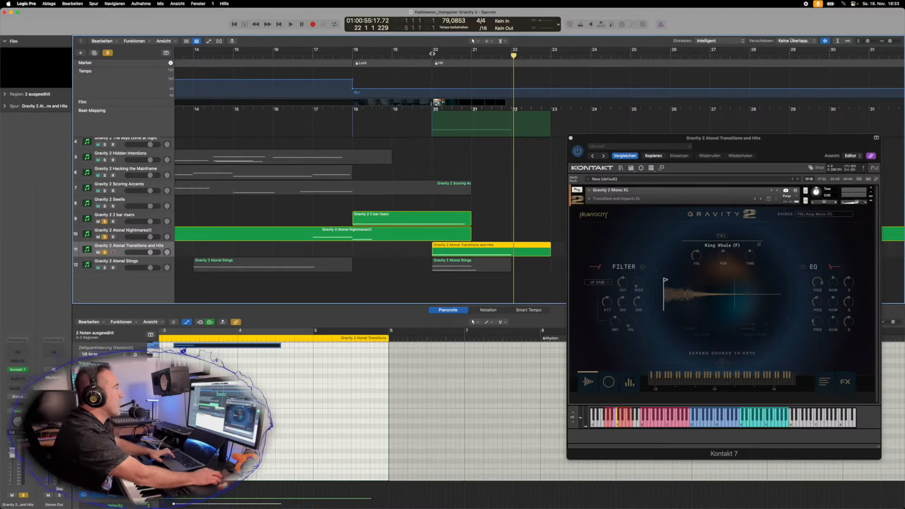
{"action": "left_click", "coordinate": [430, 55]}
{"action": "key", "text": "space"}
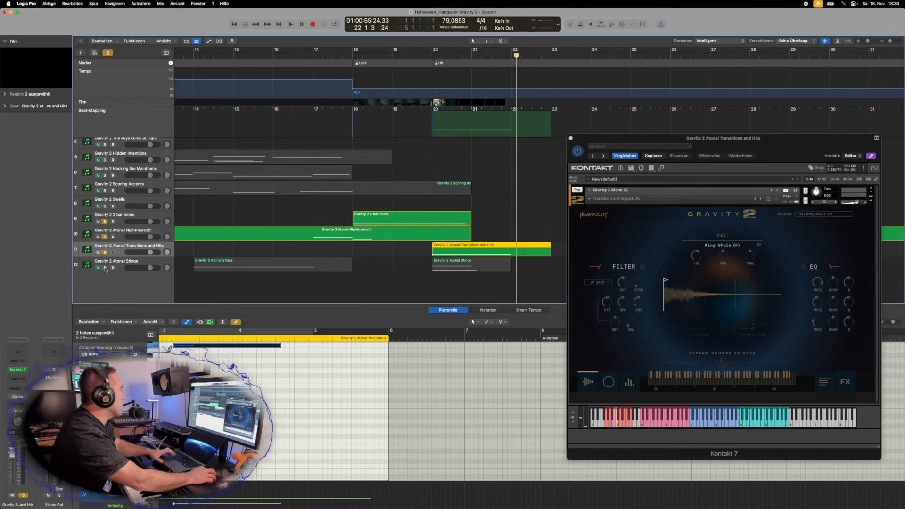
Step: Solo only Atonal Stings and Atonal Transitions and Hits, and play them from just before bar 20 to near bar 22
{"action": "left_click", "coordinate": [105, 268]}
{"action": "left_click", "coordinate": [105, 252]}
{"action": "left_click", "coordinate": [104, 237]}
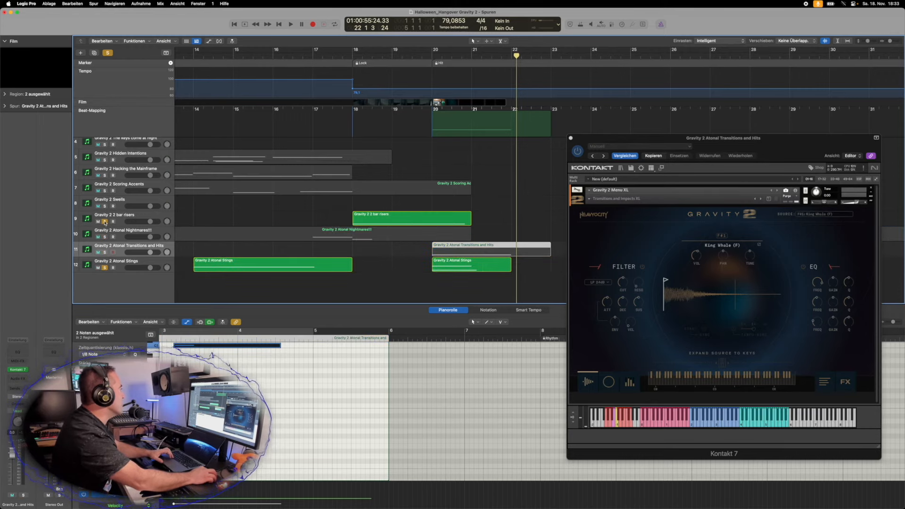
{"action": "left_click", "coordinate": [104, 221]}
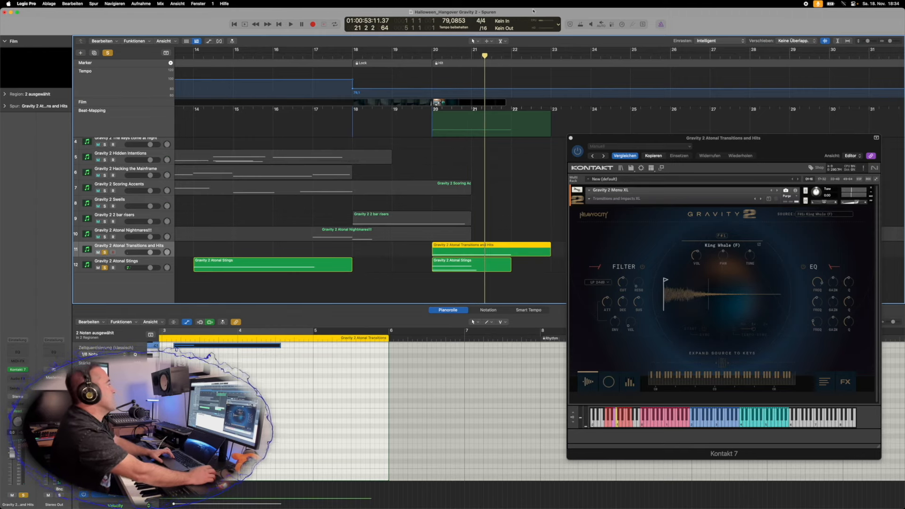
{"action": "left_click", "coordinate": [426, 56]}
{"action": "key", "text": "space"}
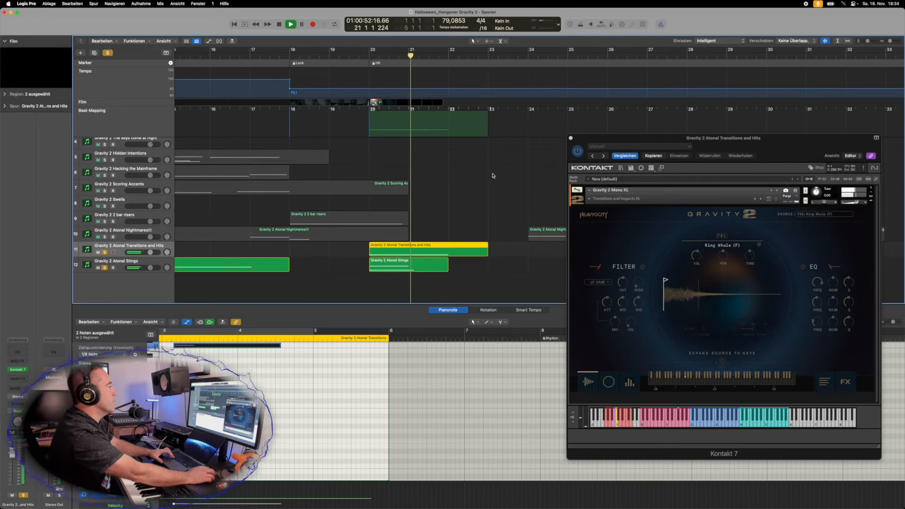
{"action": "scroll", "coordinate": [493, 176], "scroll_direction": "right", "scroll_amount": 8}
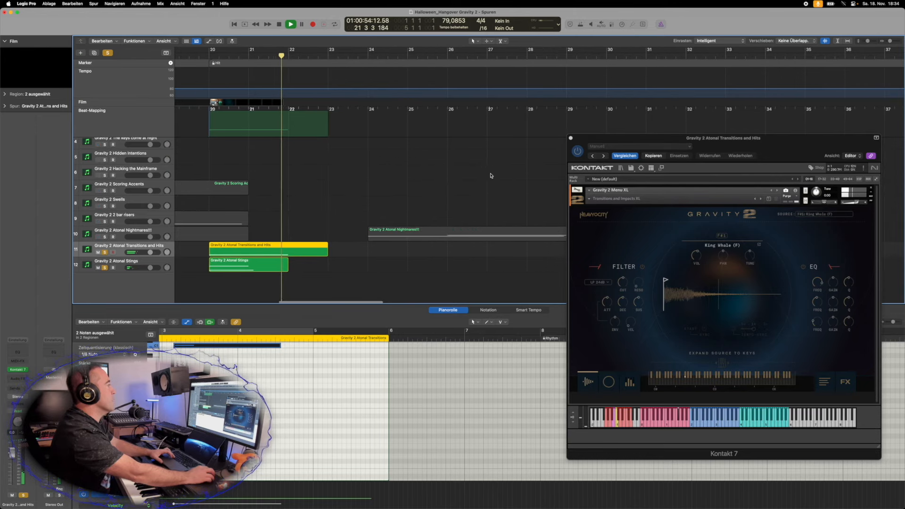
{"action": "key", "text": "space"}
Step: Solo only Atonal Nightmares!!!, play its closing region from bar 24, and show the track's Kontakt instrument
{"action": "left_click", "coordinate": [105, 237]}
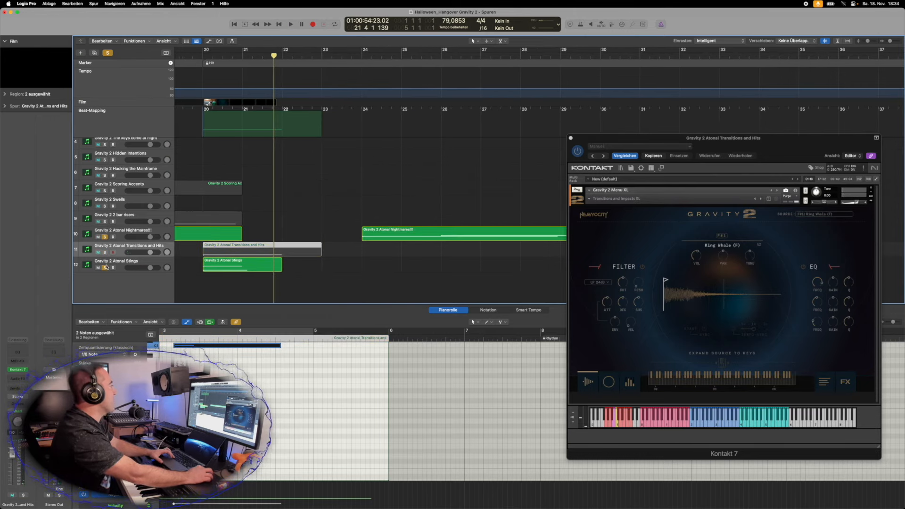
{"action": "left_click", "coordinate": [105, 268]}
{"action": "scroll", "coordinate": [434, 166], "scroll_direction": "right", "scroll_amount": 3}
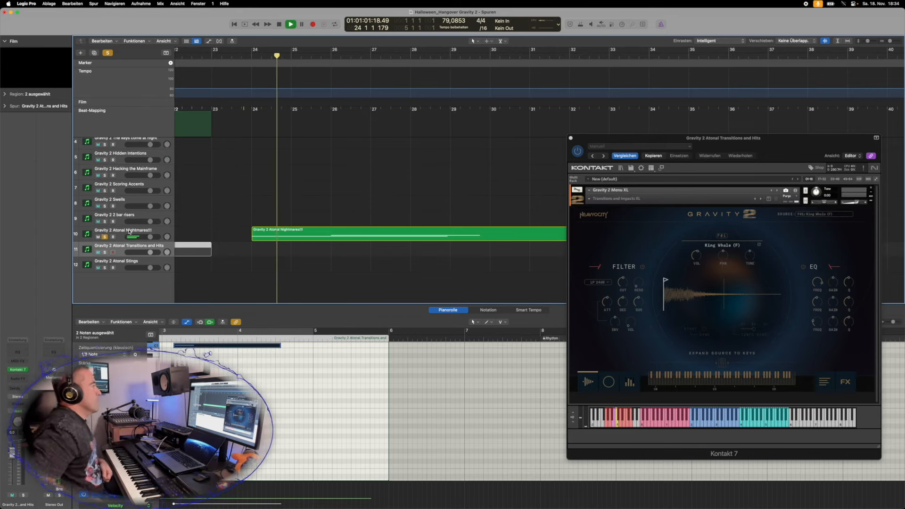
{"action": "left_click", "coordinate": [129, 231]}
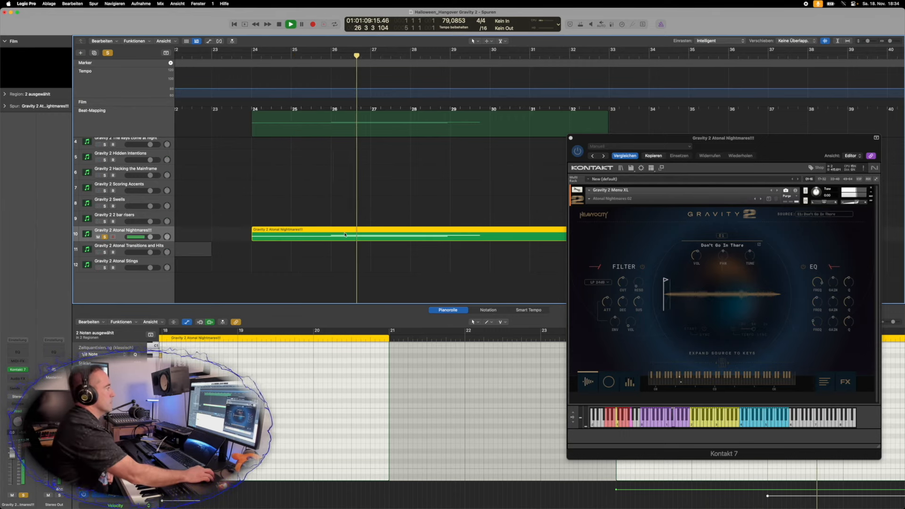
{"action": "key", "text": "space"}
Step: Clear all track solos and hide the global tracks at the start of the arrangement
{"action": "scroll", "coordinate": [406, 231], "scroll_direction": "left", "scroll_amount": 15}
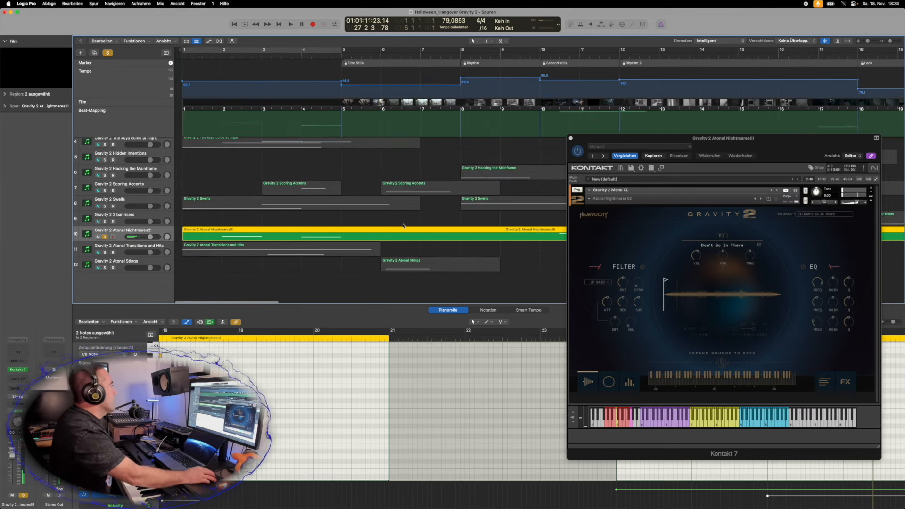
{"action": "left_click", "coordinate": [108, 53]}
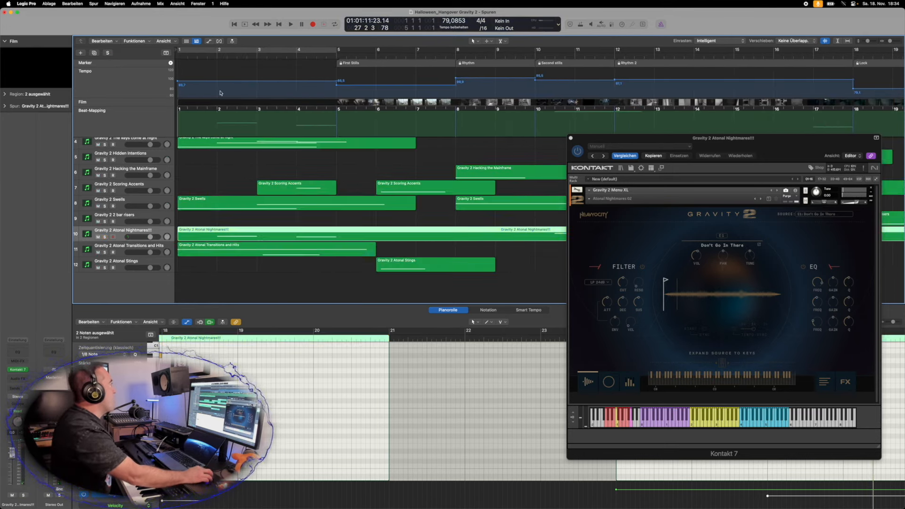
{"action": "left_click", "coordinate": [167, 53]}
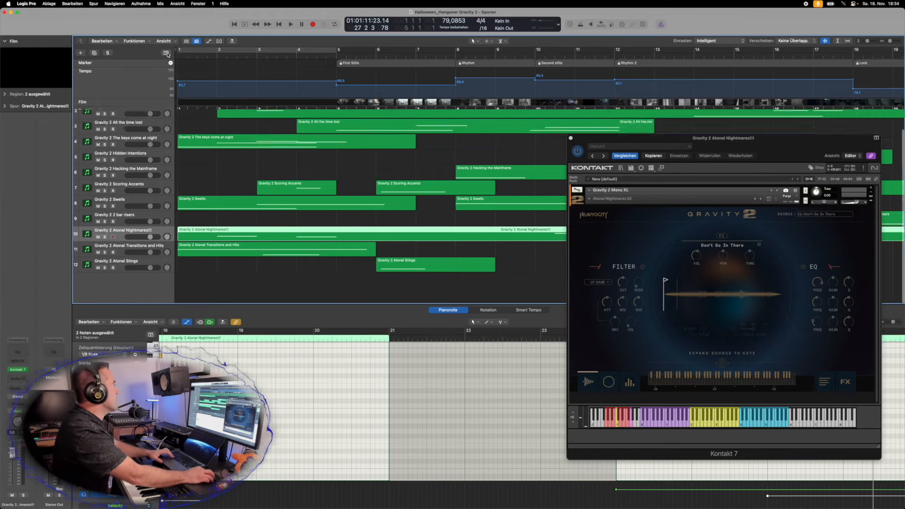